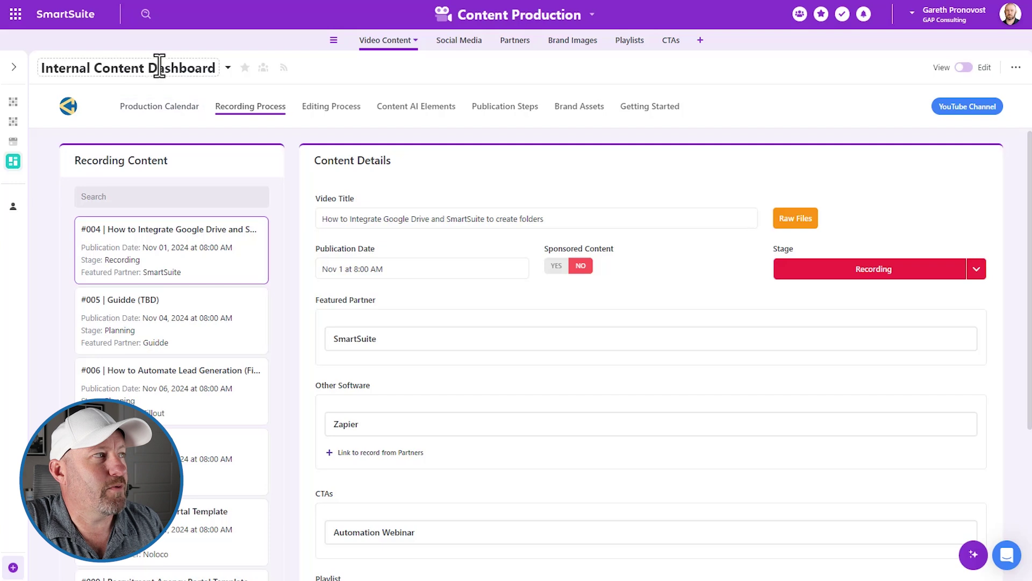
Open the #004 video record from the Production Calendar's Nov 1 event.
{"action": "left_click", "coordinate": [143, 111]}
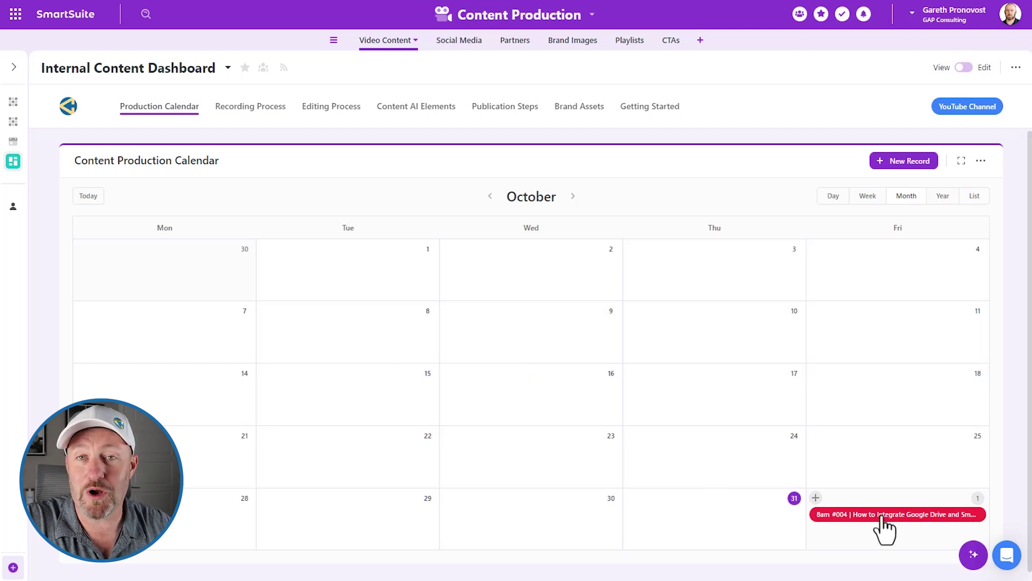
{"action": "left_click", "coordinate": [885, 515]}
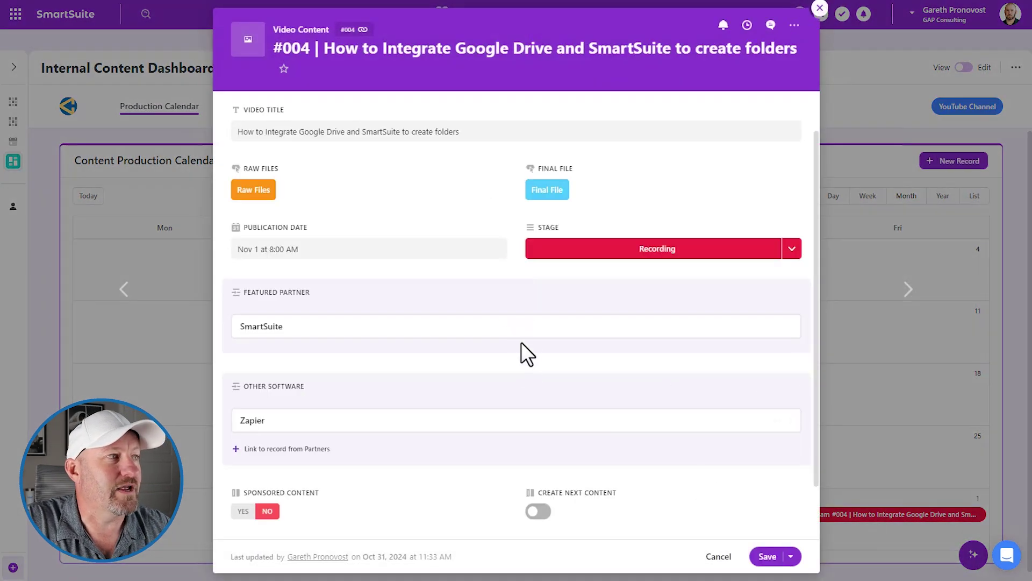
Review the #004 record's Video Title, Featured Partner and Other Software fields, then close it.
{"action": "left_click_drag", "start_coordinate": [355, 134], "coordinate": [477, 146]}
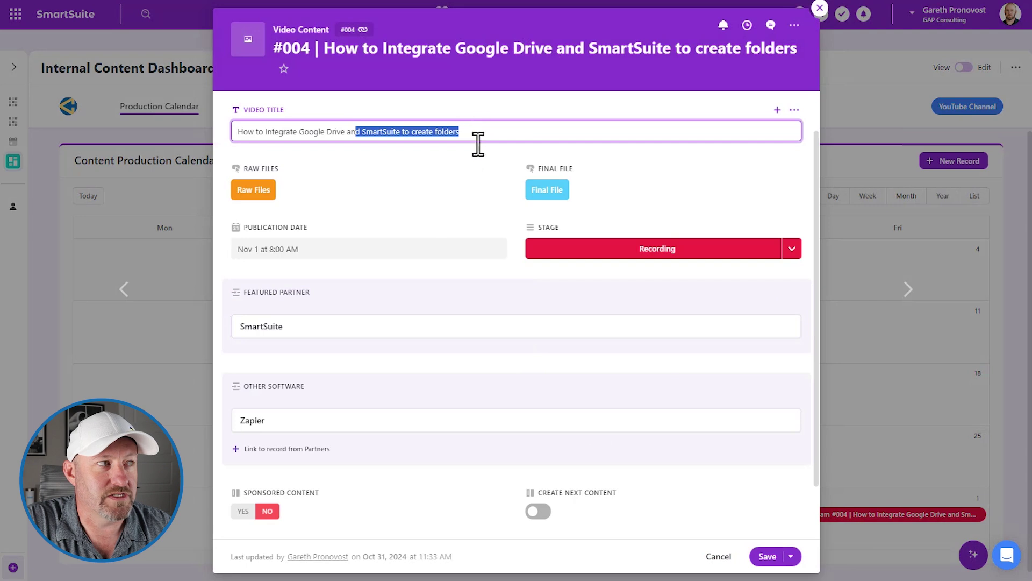
{"action": "left_click", "coordinate": [456, 205]}
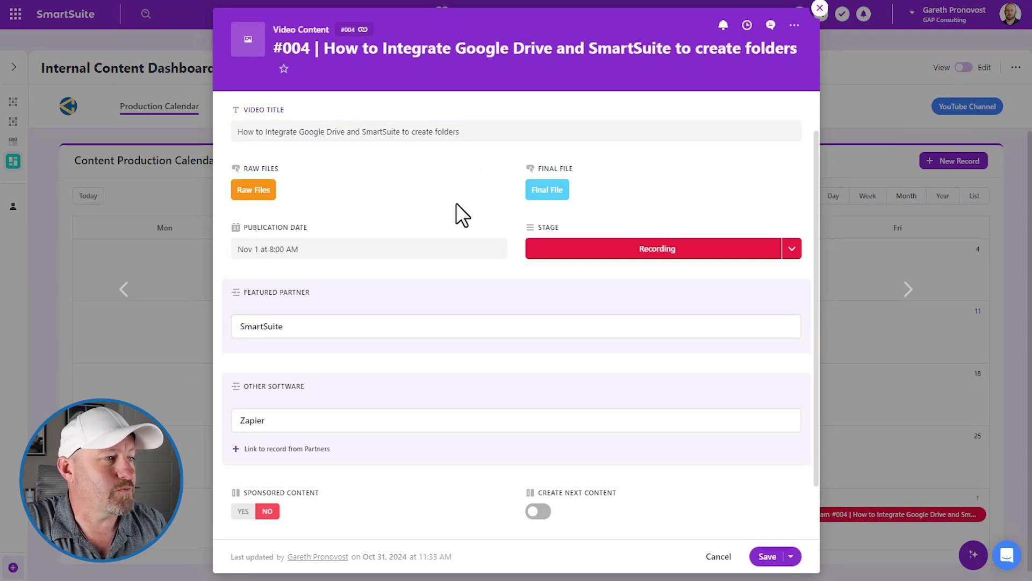
{"action": "scroll", "coordinate": [456, 202], "scroll_direction": "down", "scroll_amount": 1}
{"action": "scroll", "coordinate": [456, 202], "scroll_direction": "up", "scroll_amount": 3}
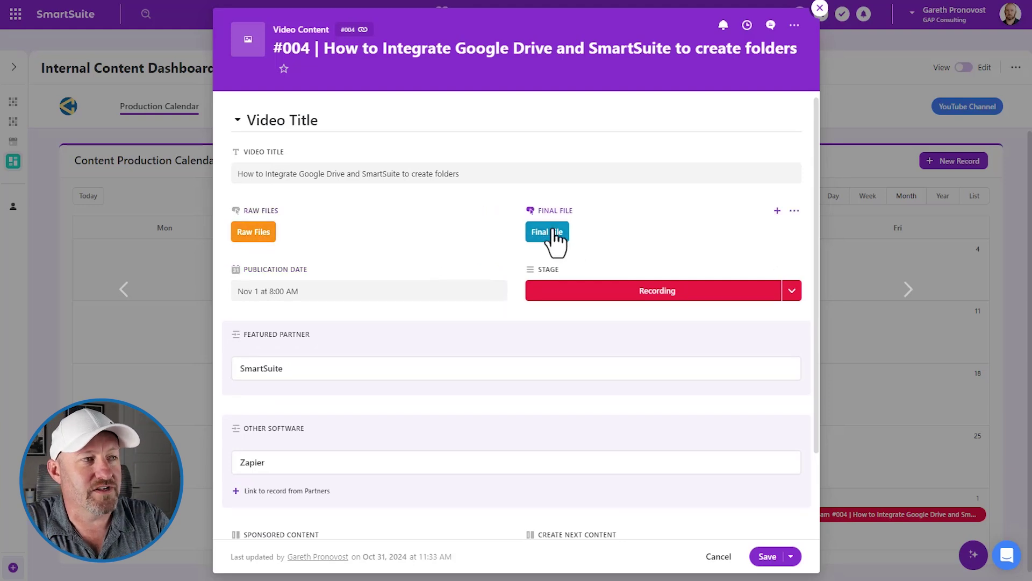
{"action": "left_click", "coordinate": [369, 375]}
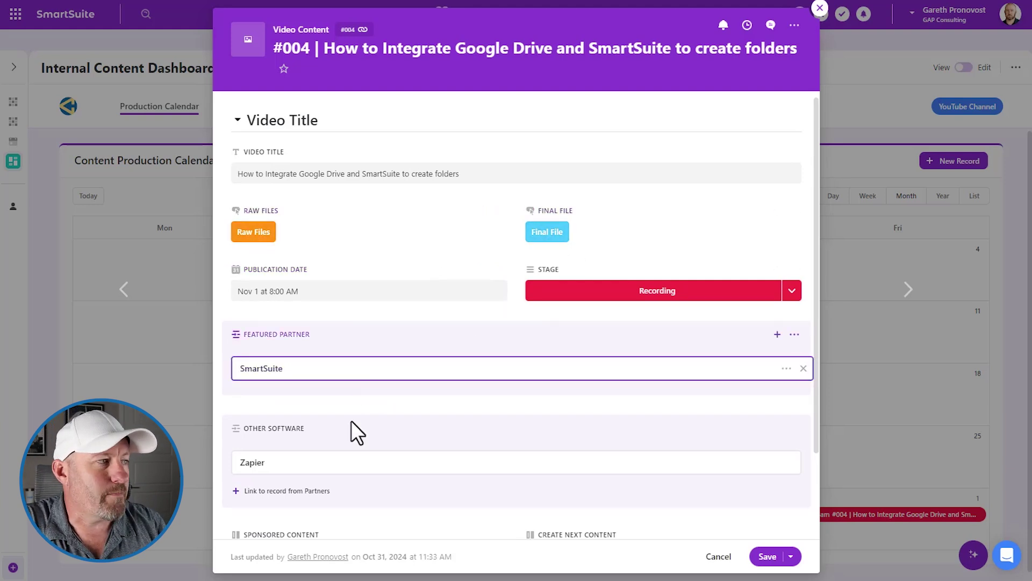
{"action": "left_click", "coordinate": [319, 466]}
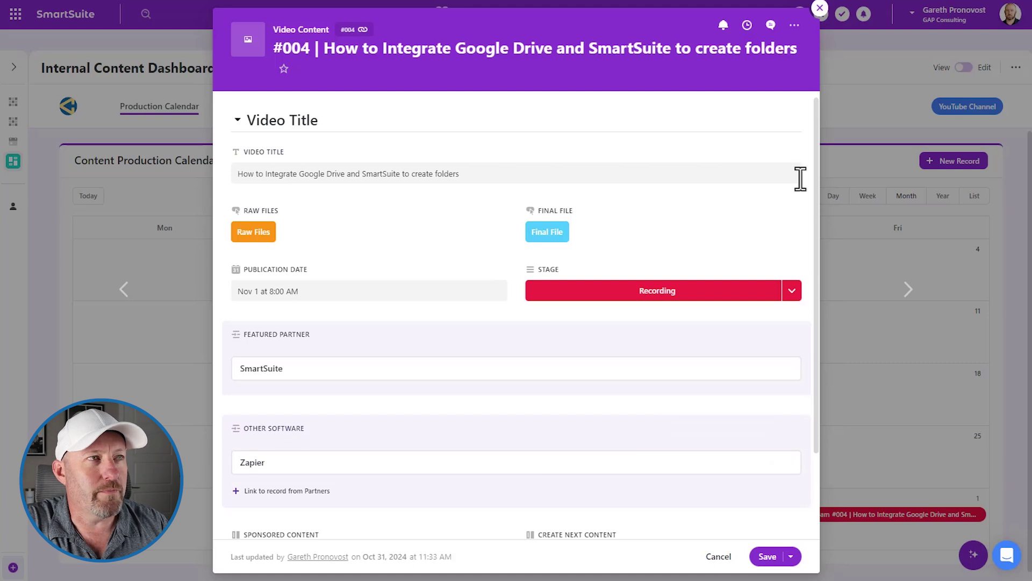
{"action": "left_click", "coordinate": [819, 8]}
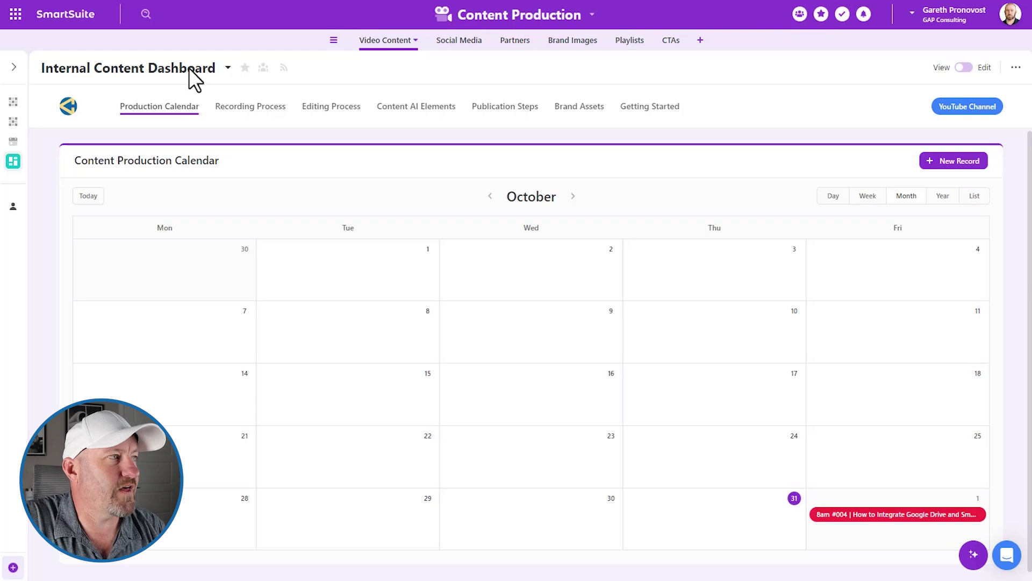
In the Recording Process view, browse records #005 and #006, then return to #004's details.
{"action": "left_click", "coordinate": [273, 107]}
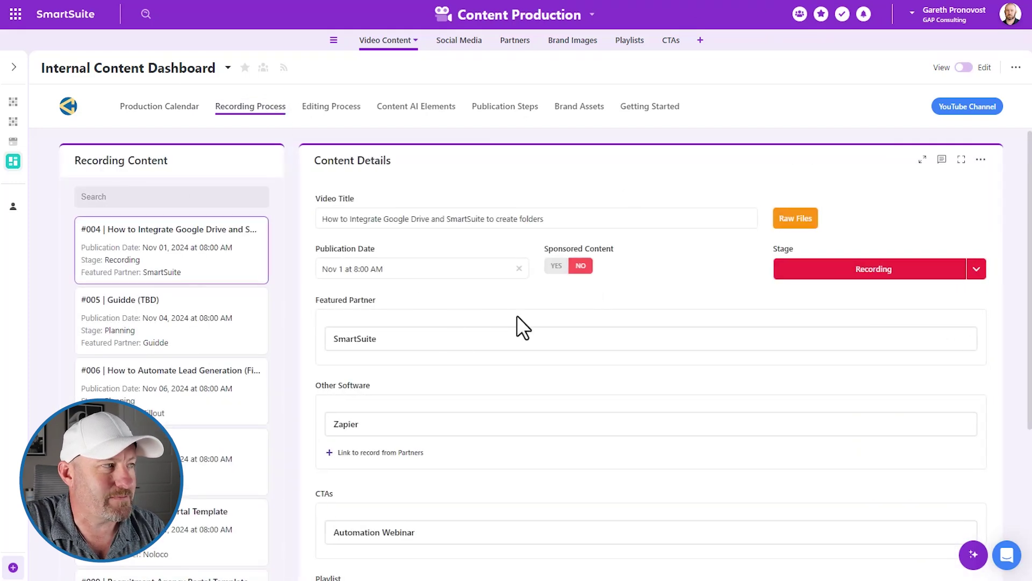
{"action": "left_click", "coordinate": [180, 325]}
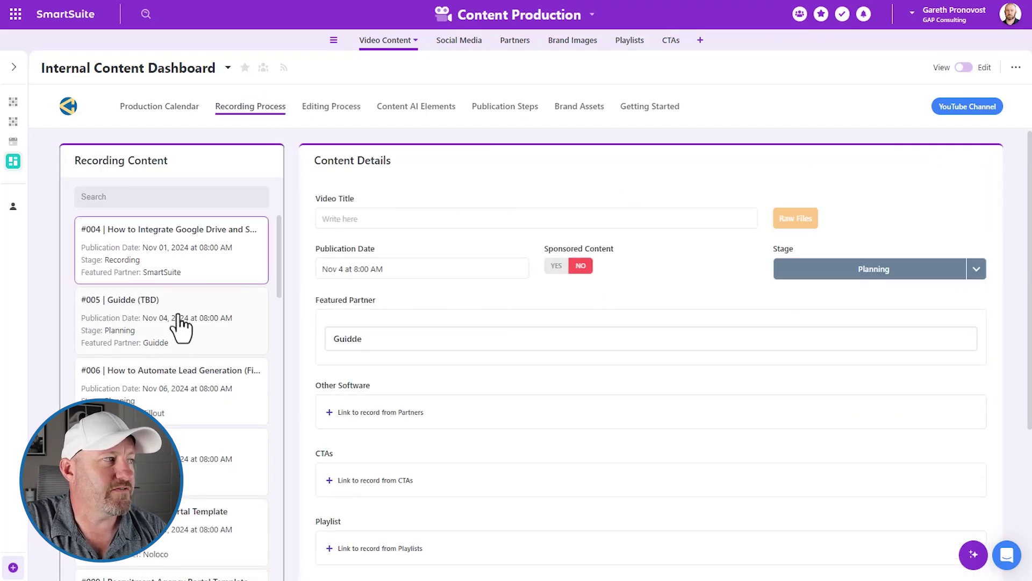
{"action": "left_click", "coordinate": [173, 403]}
{"action": "left_click", "coordinate": [180, 261]}
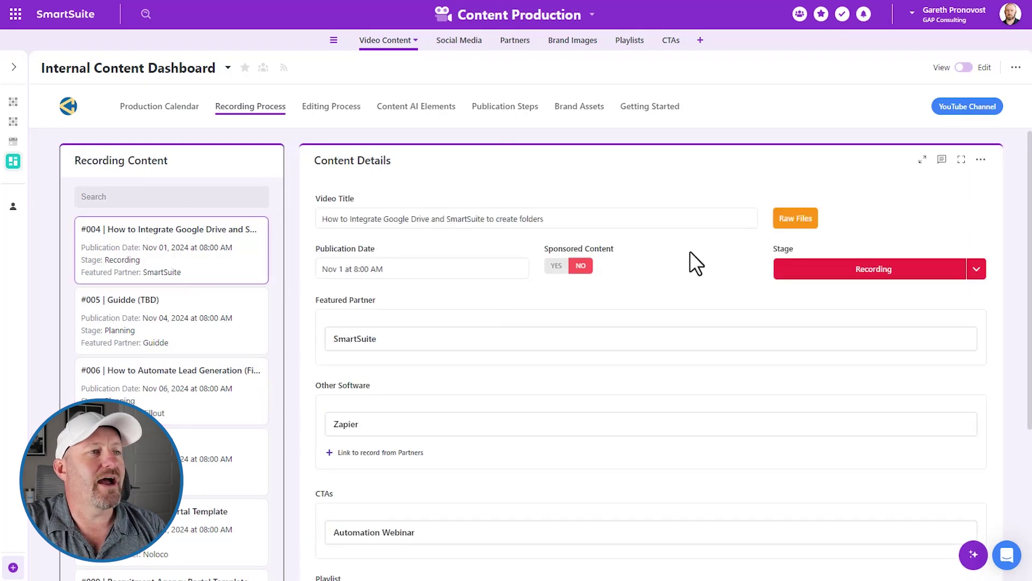
{"action": "scroll", "coordinate": [534, 392], "scroll_direction": "down", "scroll_amount": 3}
{"action": "scroll", "coordinate": [538, 457], "scroll_direction": "up", "scroll_amount": 3}
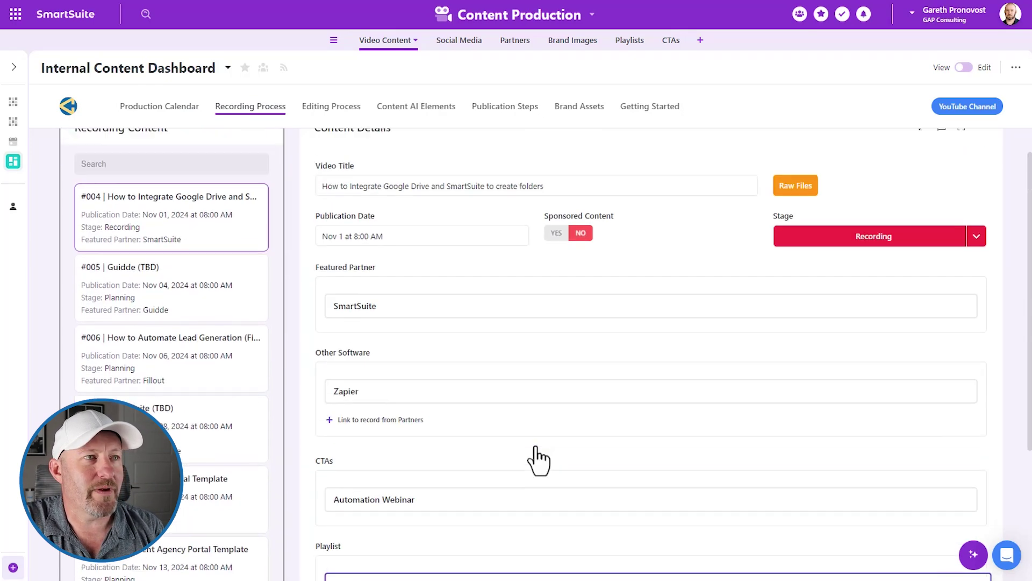
{"action": "scroll", "coordinate": [538, 460], "scroll_direction": "up", "scroll_amount": 1}
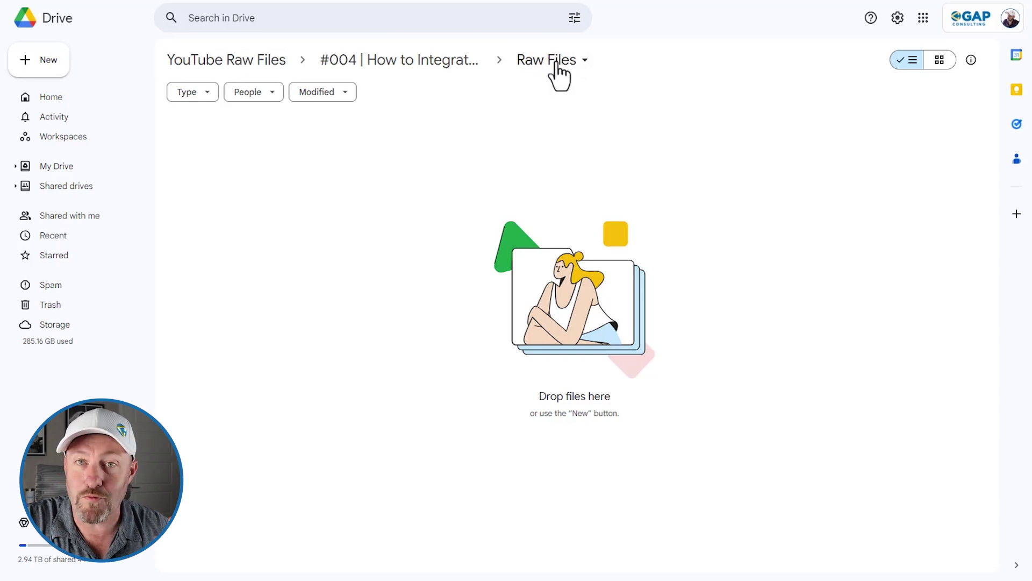
Confirm the #004 Drive folder holds Final File and Raw Files, then return to SmartSuite.
{"action": "left_click", "coordinate": [461, 65]}
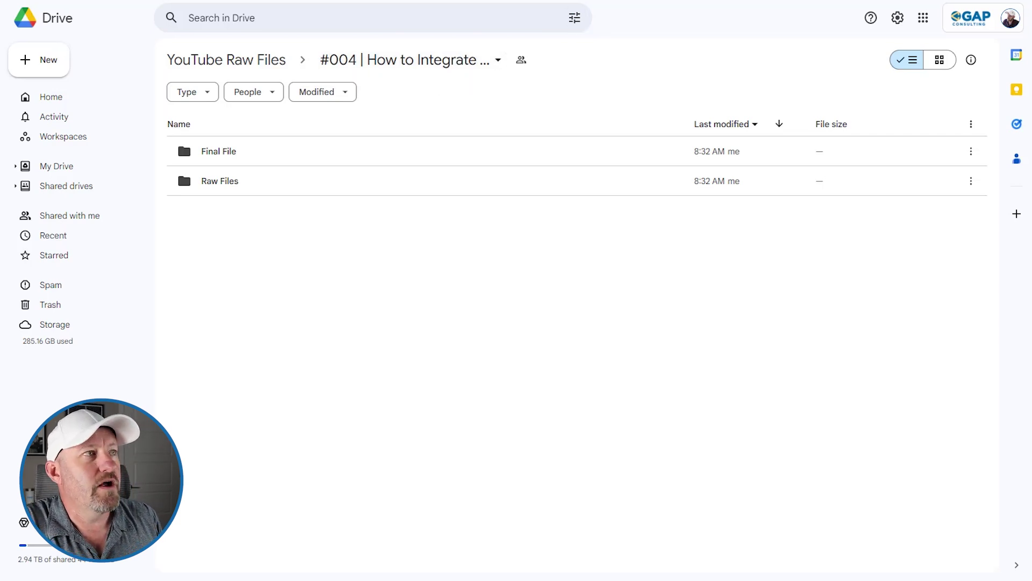
{"action": "key", "text": "ctrl+Tab"}
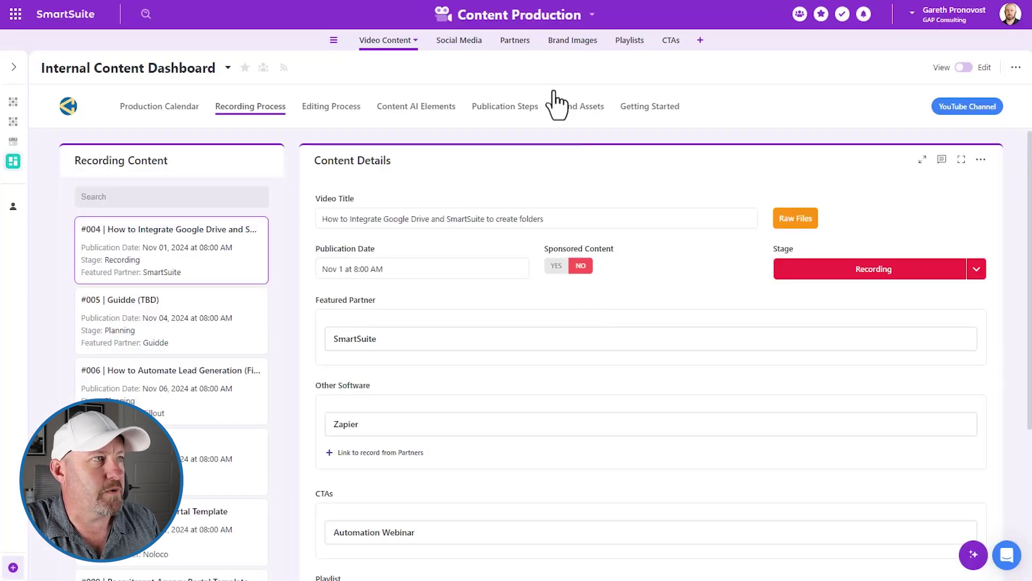
Open Automations from the Content Production solution menu.
{"action": "left_click", "coordinate": [531, 8]}
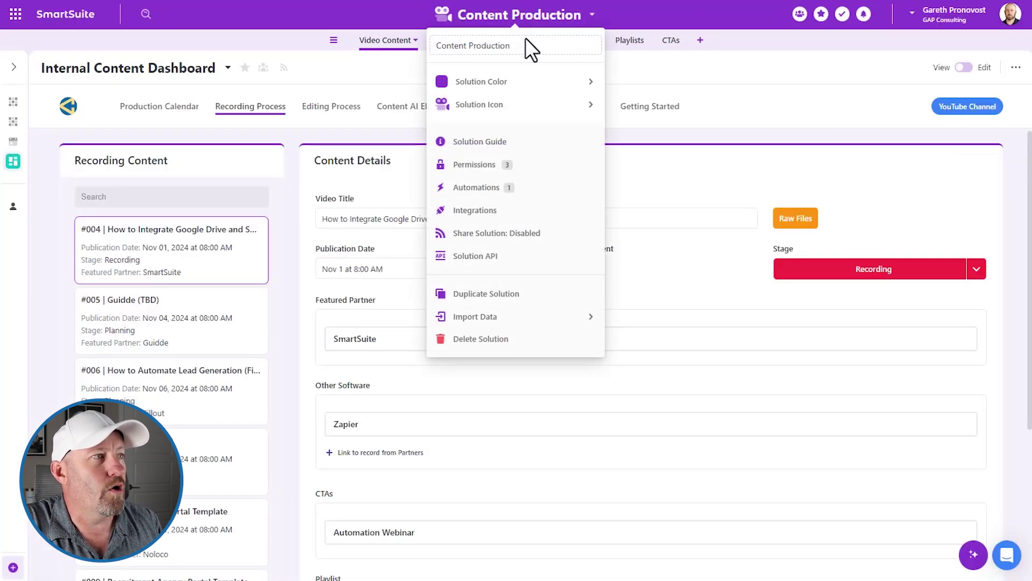
{"action": "left_click", "coordinate": [467, 187]}
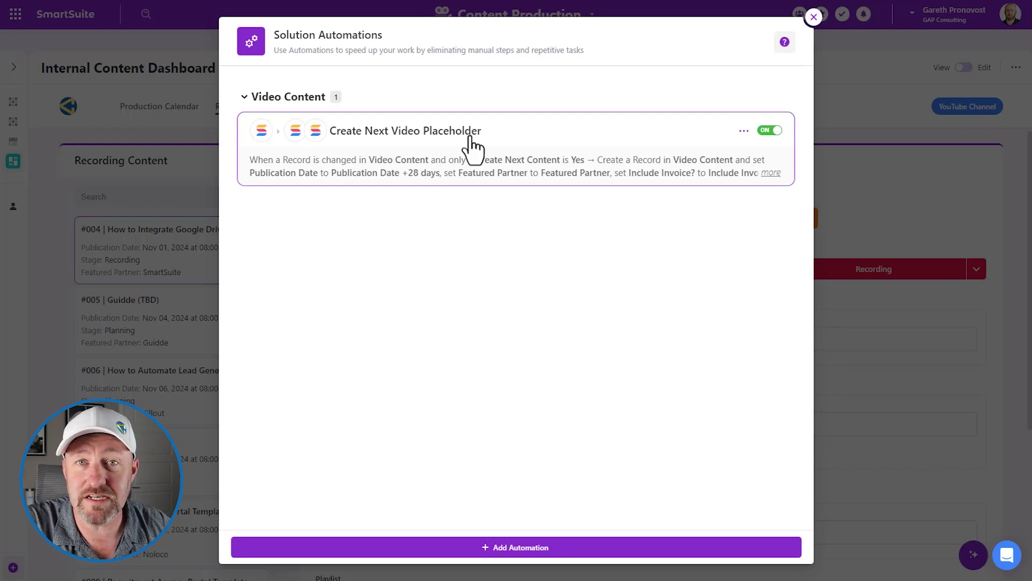
Start a new automation with the 'At a scheduled time' trigger and browse its Google Drive actions.
{"action": "left_click", "coordinate": [516, 548]}
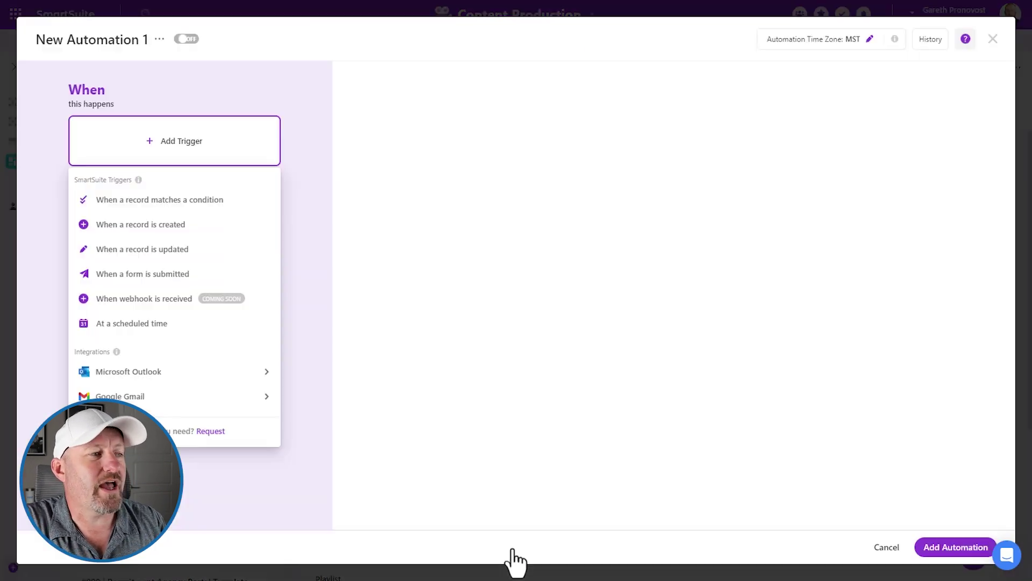
{"action": "left_click", "coordinate": [292, 285]}
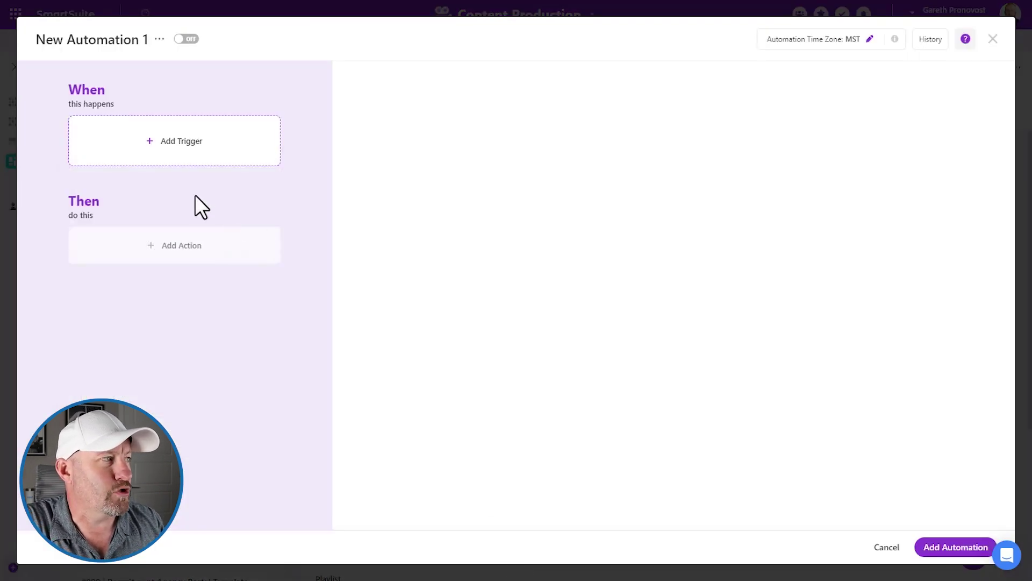
{"action": "left_click", "coordinate": [172, 157]}
{"action": "left_click", "coordinate": [127, 324]}
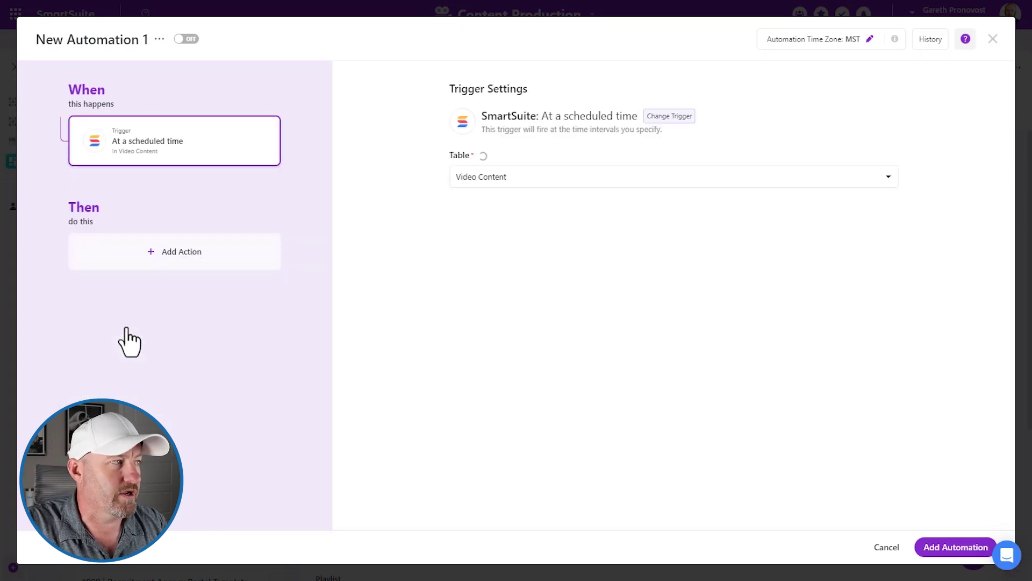
{"action": "left_click", "coordinate": [159, 255]}
{"action": "scroll", "coordinate": [157, 262], "scroll_direction": "down", "scroll_amount": 2}
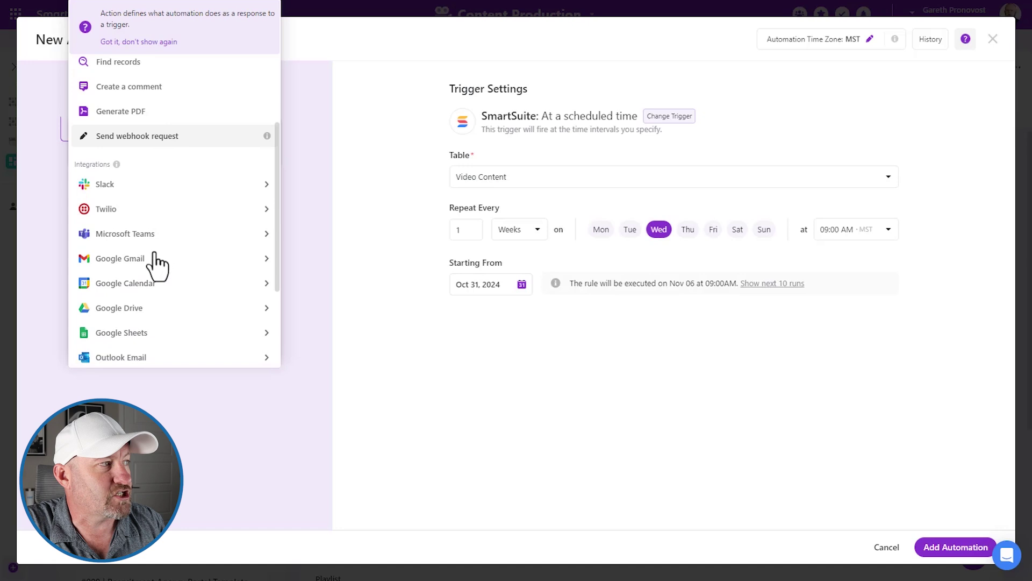
{"action": "mouse_move", "coordinate": [141, 312]}
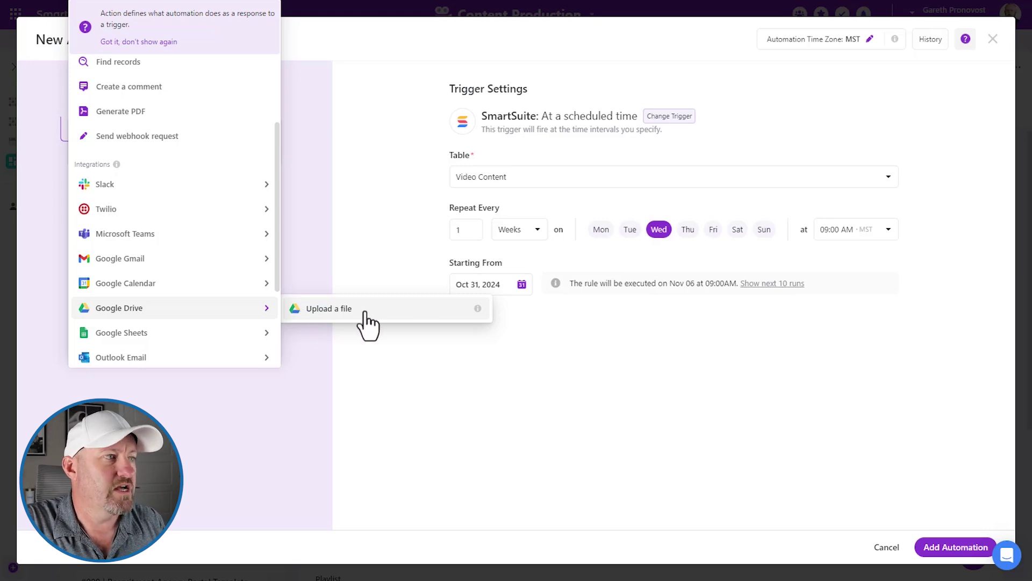
Discard the draft automation without saving and close the Solution Automations list.
{"action": "left_click", "coordinate": [450, 374]}
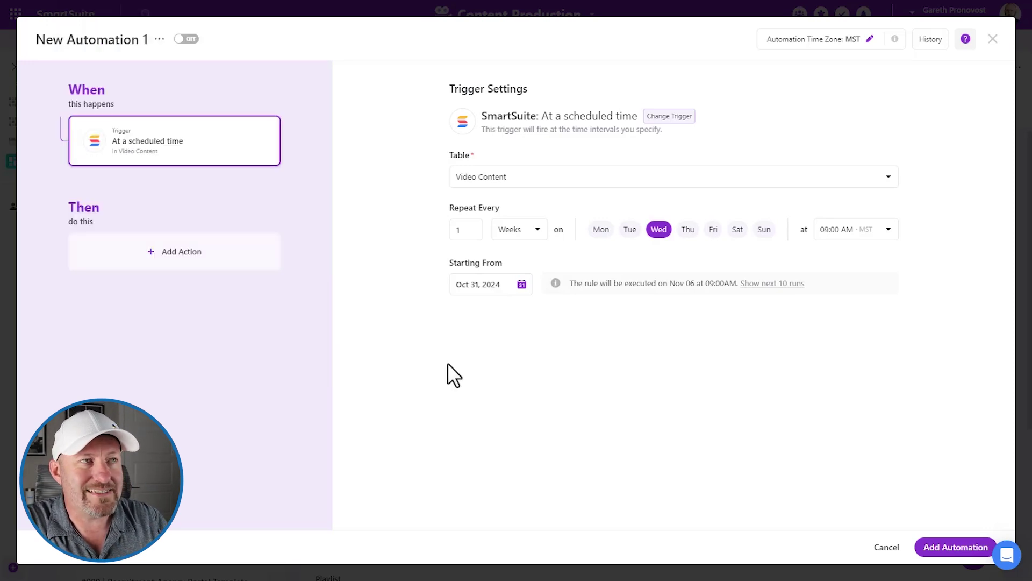
{"action": "left_click", "coordinate": [990, 39]}
{"action": "left_click", "coordinate": [490, 332]}
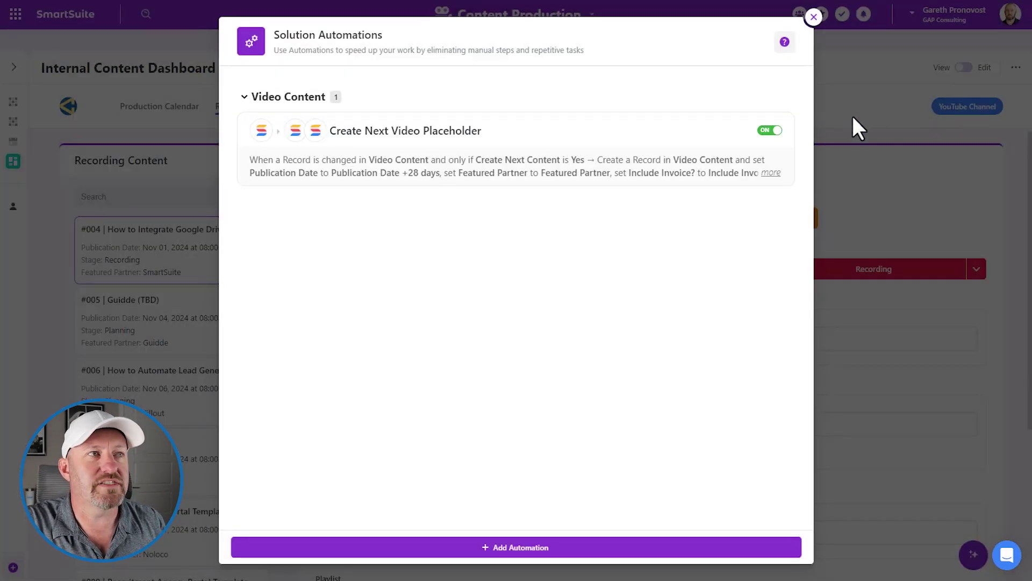
{"action": "left_click", "coordinate": [809, 11]}
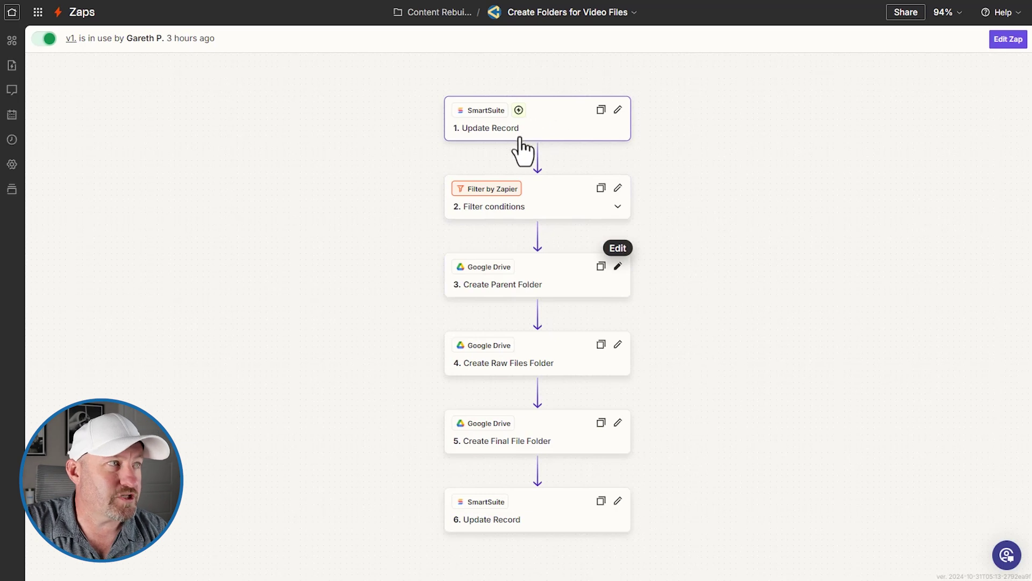
Edit the zap as a draft, checking the Update Record trigger's Video Content table, and open the Filter step.
{"action": "left_click", "coordinate": [1008, 40]}
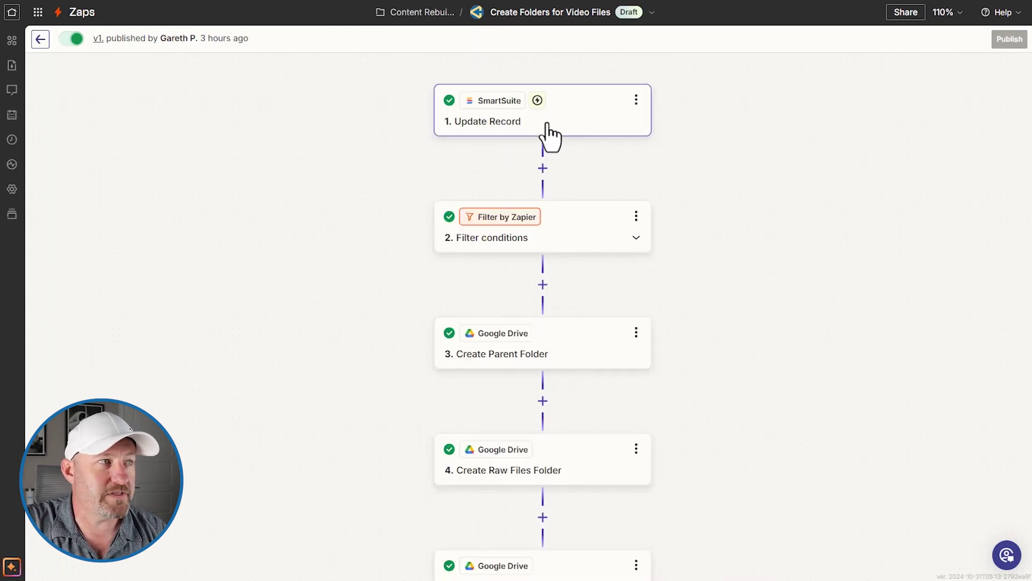
{"action": "left_click", "coordinate": [550, 131]}
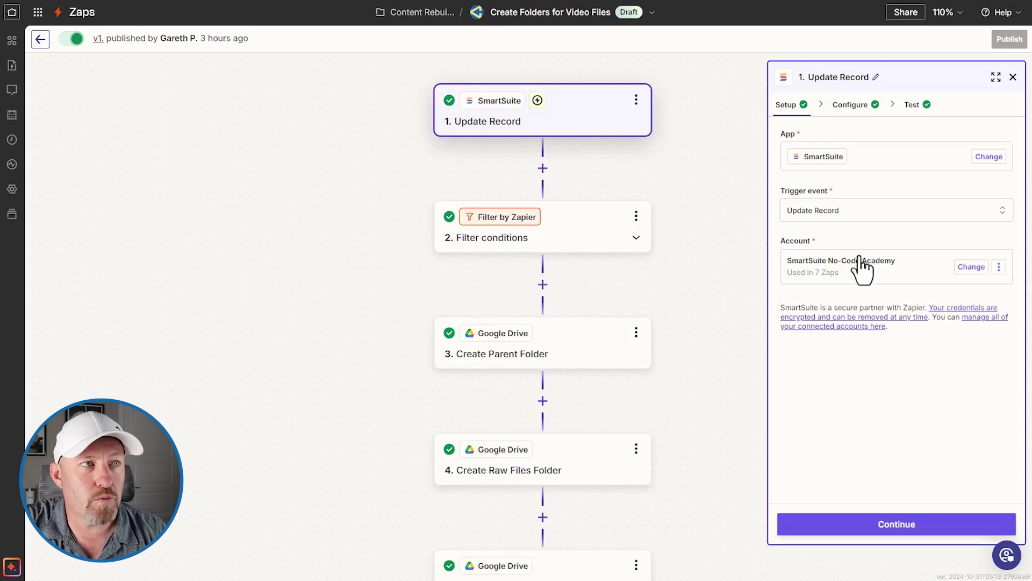
{"action": "left_click", "coordinate": [864, 105]}
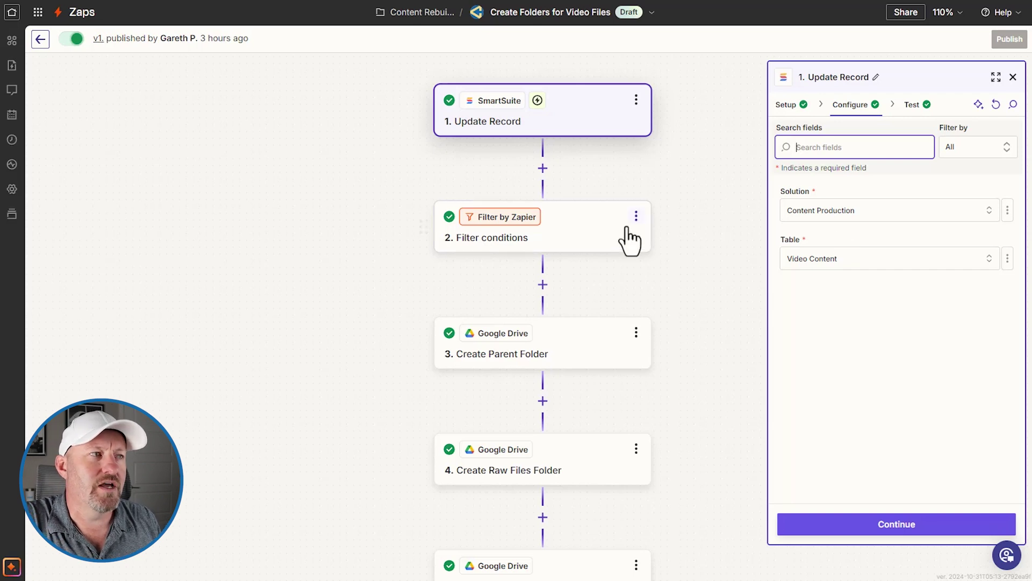
{"action": "left_click", "coordinate": [592, 250]}
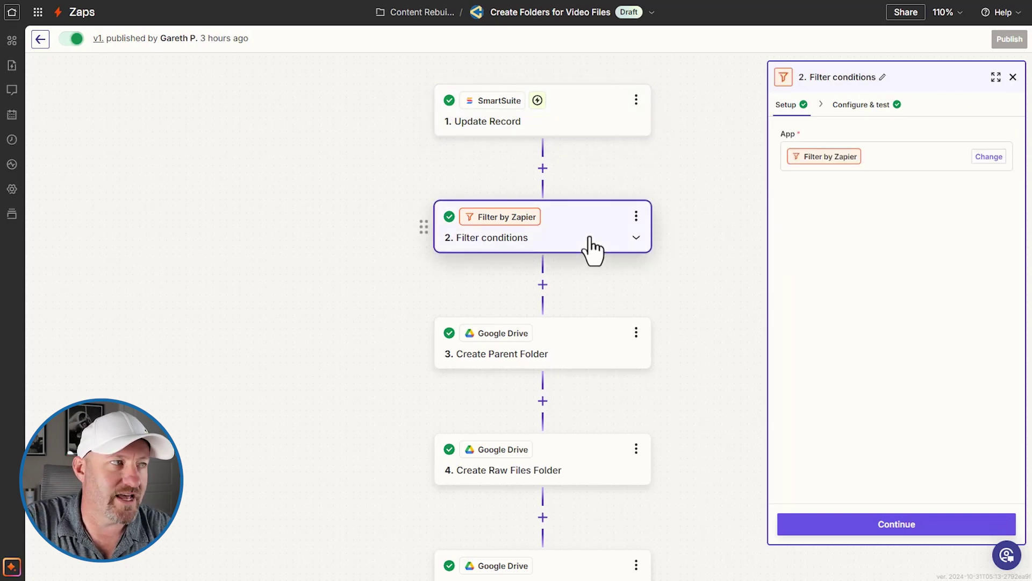
Review the filter's four rules, then select the Create Parent Folder step.
{"action": "left_click", "coordinate": [860, 106]}
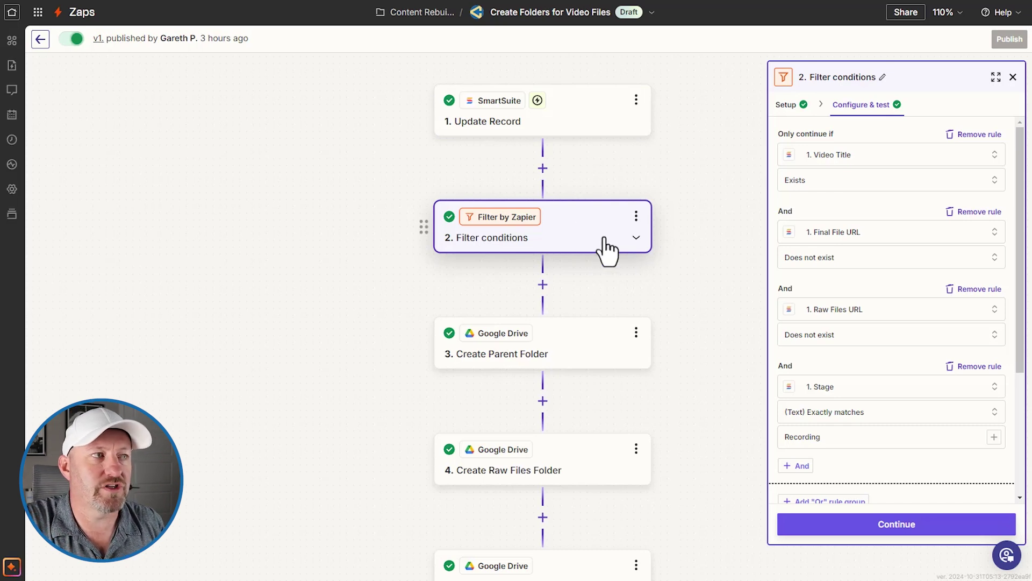
{"action": "scroll", "coordinate": [690, 270], "scroll_direction": "down", "scroll_amount": 3}
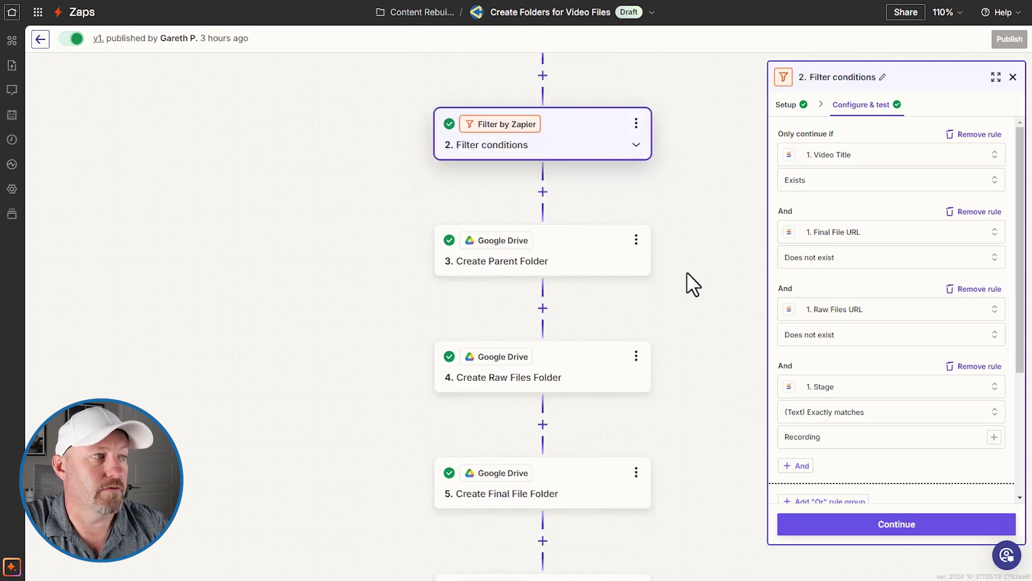
{"action": "left_click", "coordinate": [563, 261]}
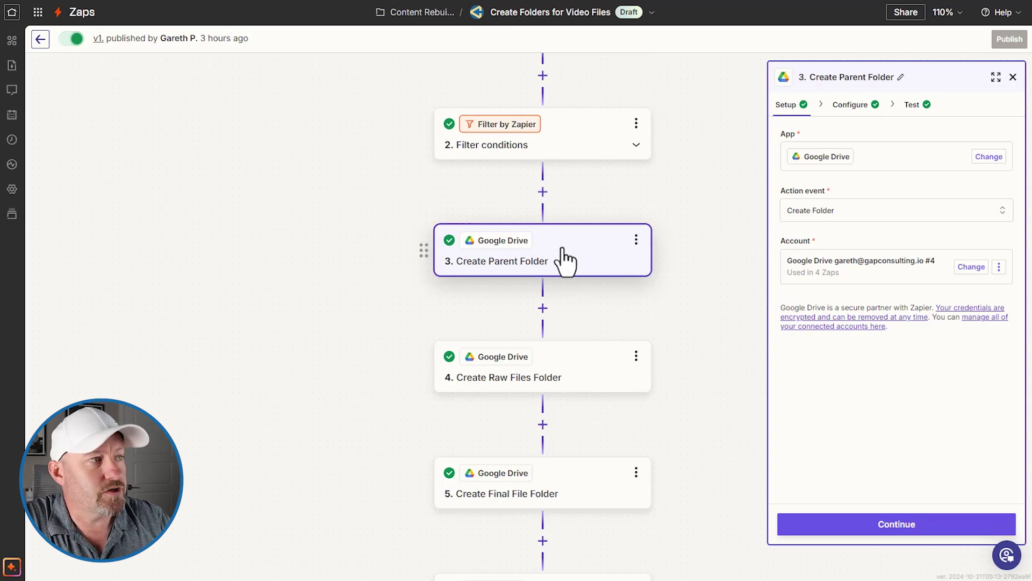
Check the parent folder uses the YouTube Raw Files drive and the record title as its name.
{"action": "left_click", "coordinate": [854, 105]}
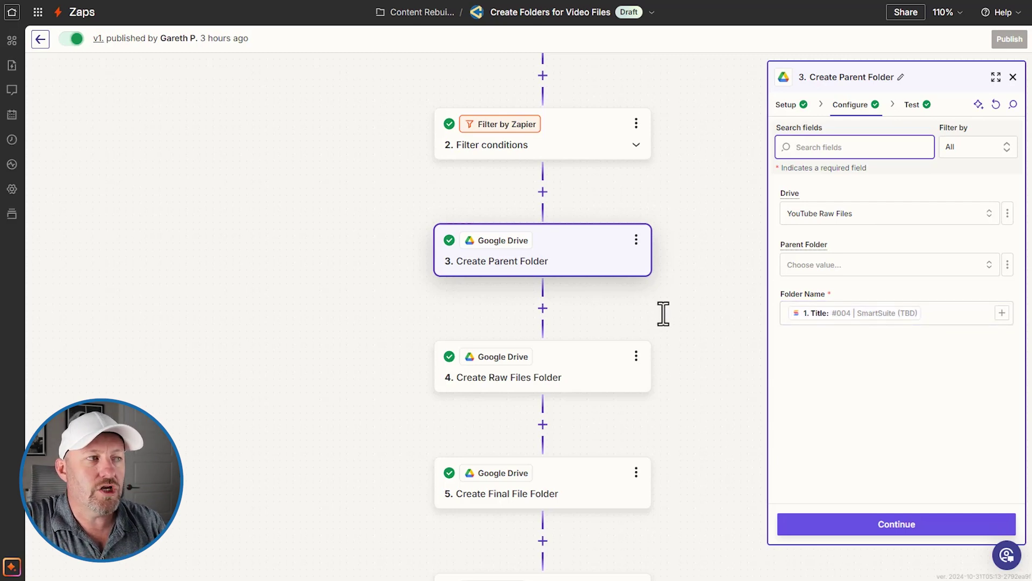
{"action": "scroll", "coordinate": [638, 365], "scroll_direction": "down", "scroll_amount": 1}
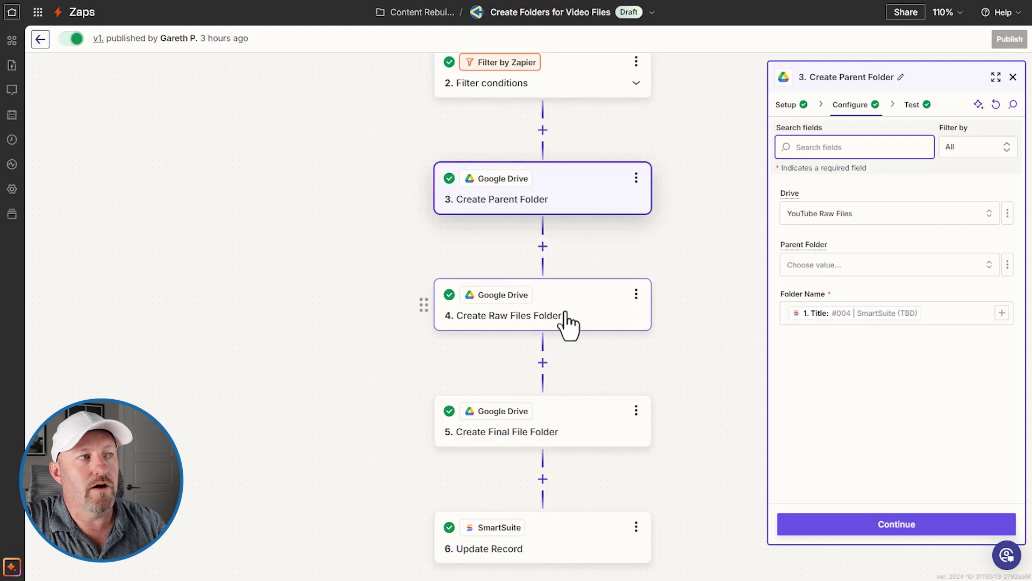
{"action": "left_click", "coordinate": [567, 325]}
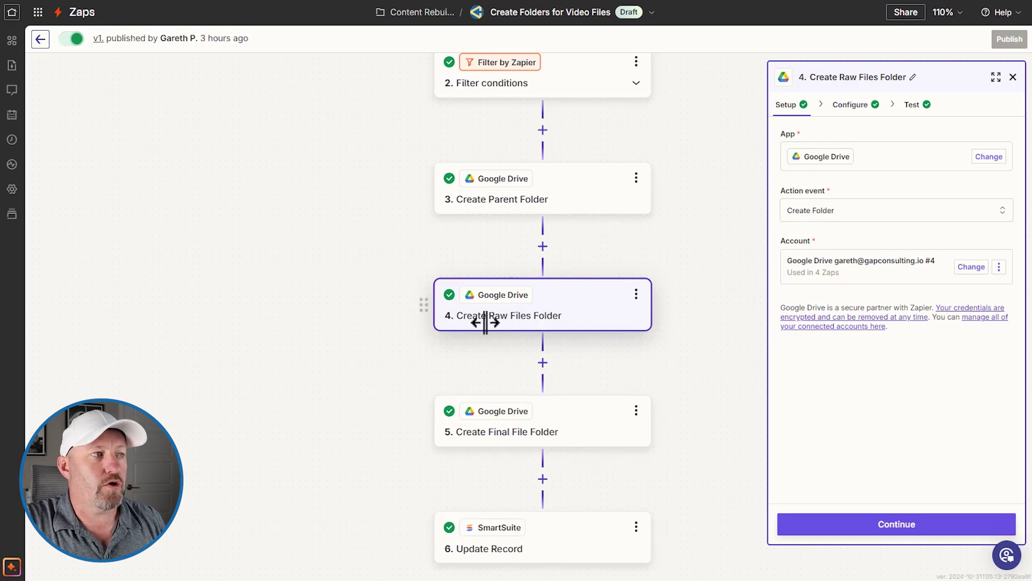
Map step 3's folder ID into Create Raw Files Folder's Parent Folder, with folder name Raw Files.
{"action": "left_click", "coordinate": [855, 105]}
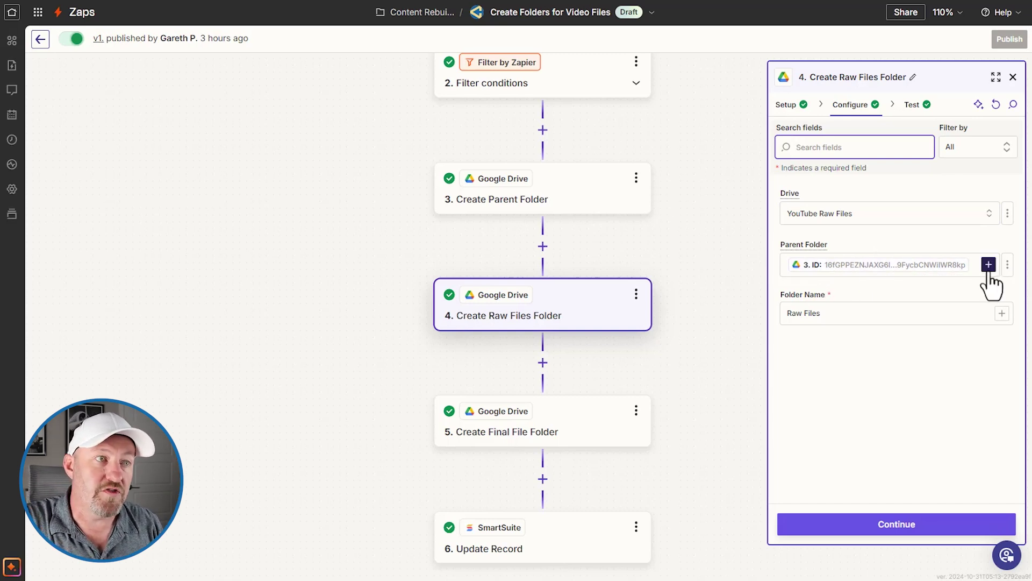
{"action": "left_click", "coordinate": [949, 266]}
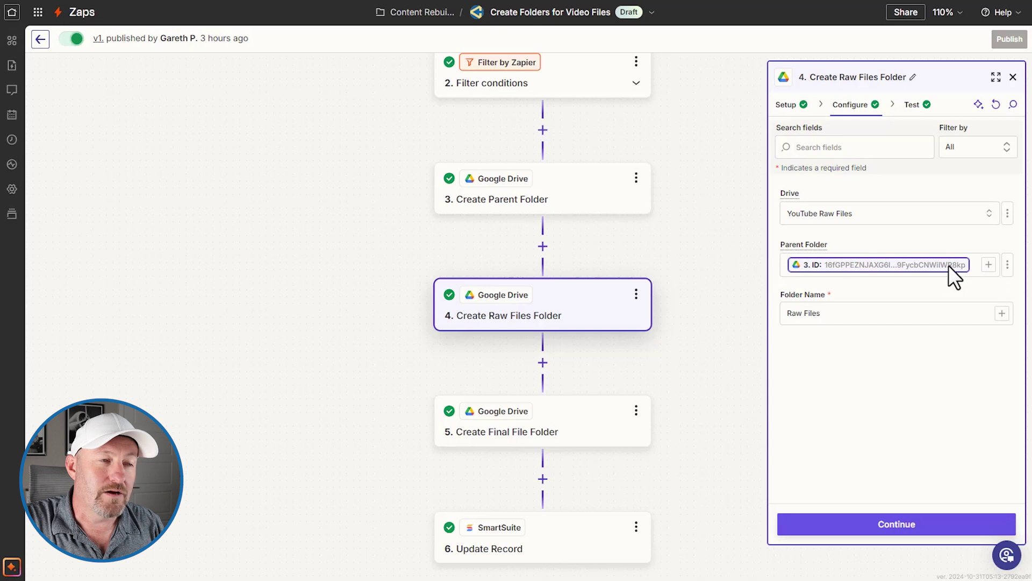
{"action": "left_click", "coordinate": [988, 265]}
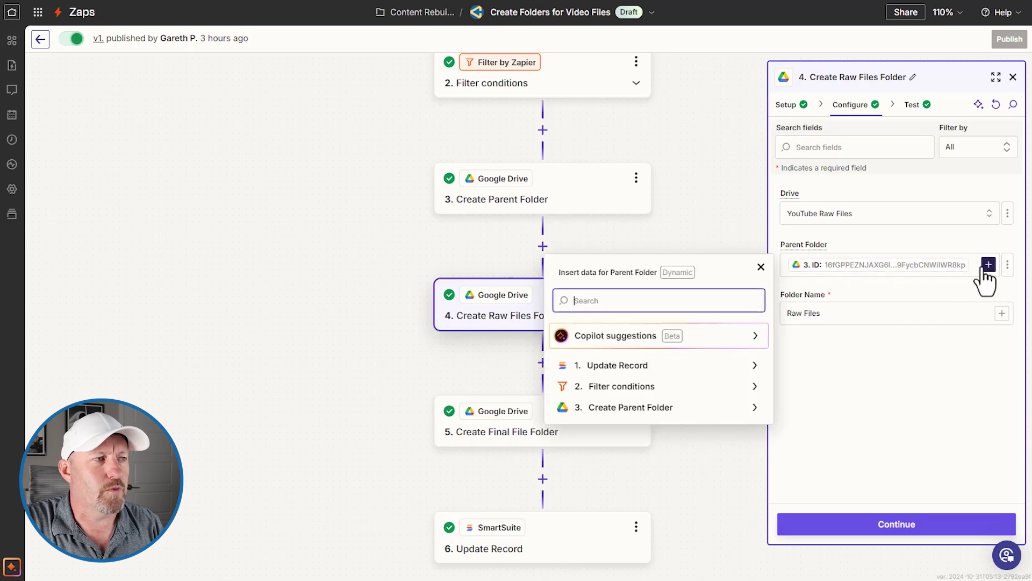
{"action": "left_click", "coordinate": [648, 410]}
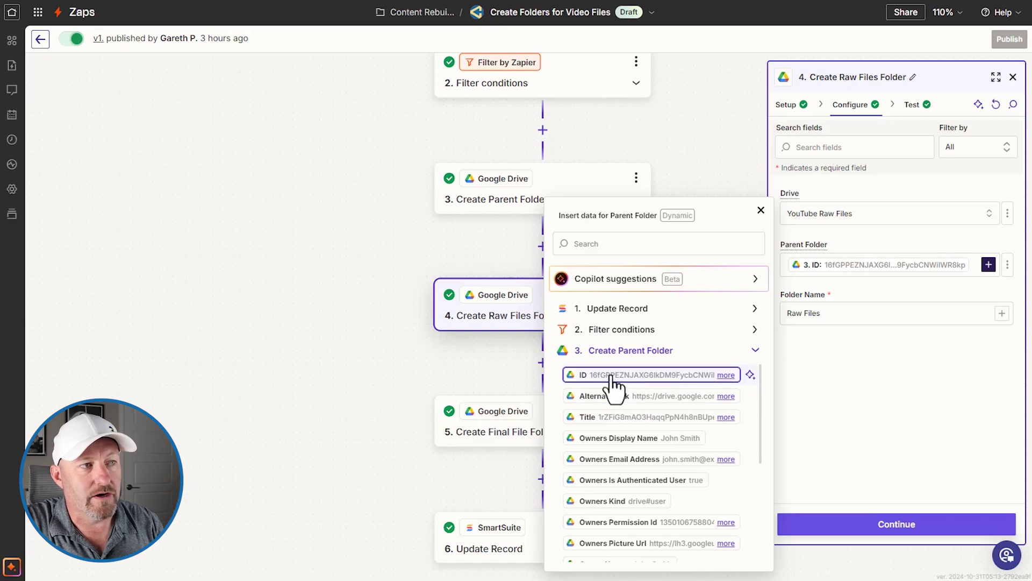
{"action": "left_click", "coordinate": [868, 313]}
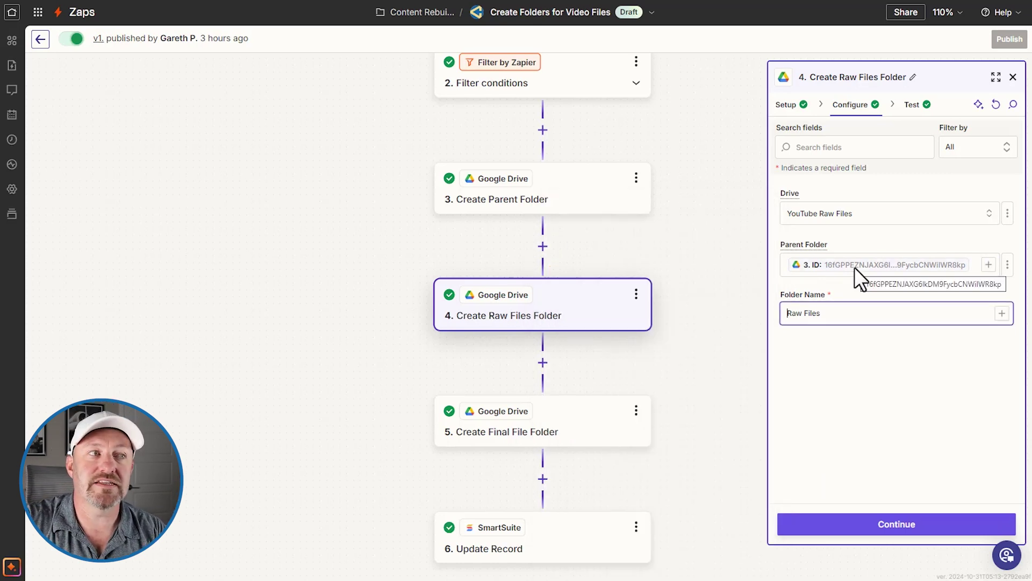
{"action": "left_click", "coordinate": [827, 322]}
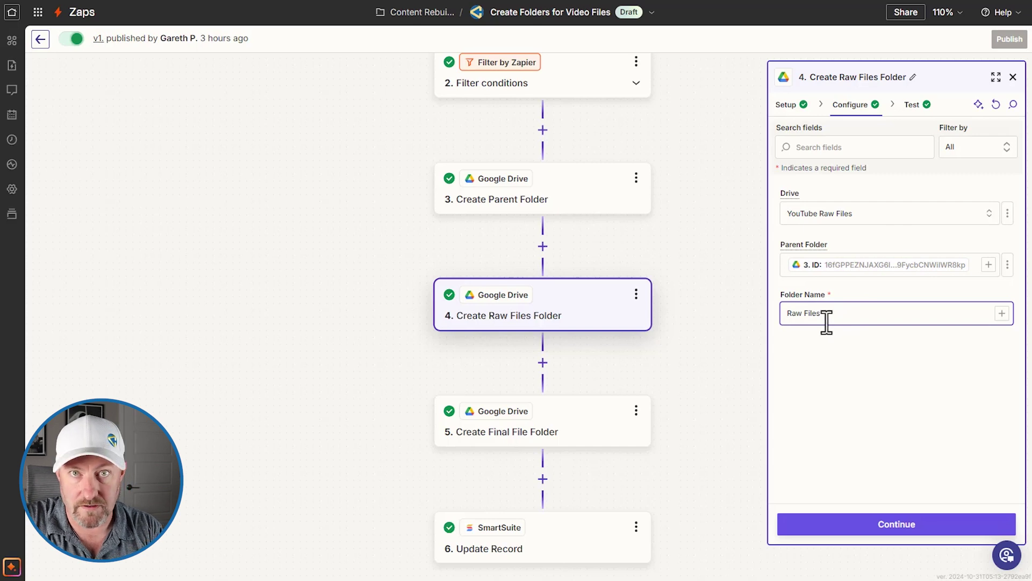
{"action": "left_click", "coordinate": [547, 411]}
Check that Create Final File Folder makes a 'Final File' folder inside the step 3 parent folder.
{"action": "left_click", "coordinate": [860, 107]}
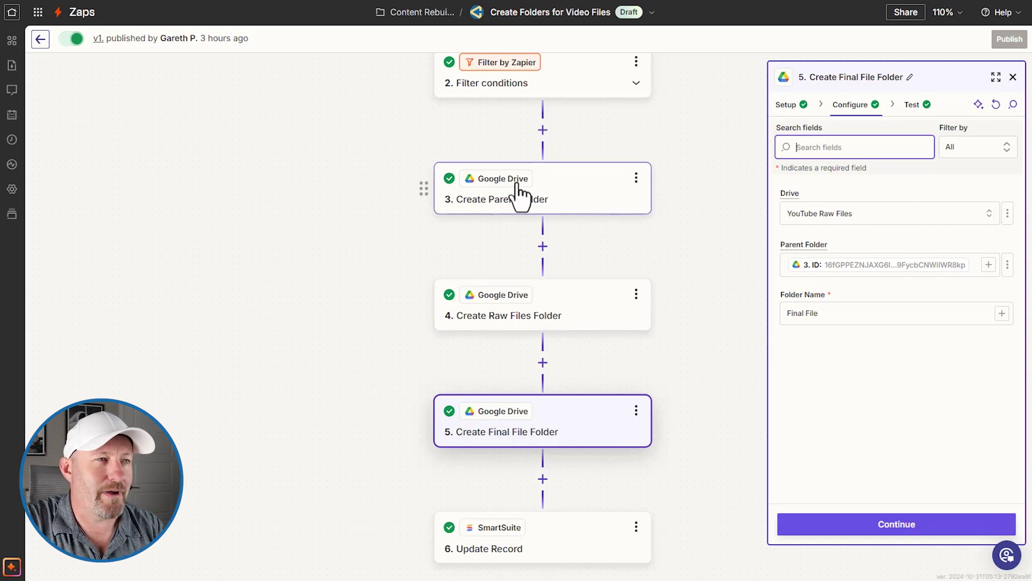
{"action": "left_click", "coordinate": [833, 319]}
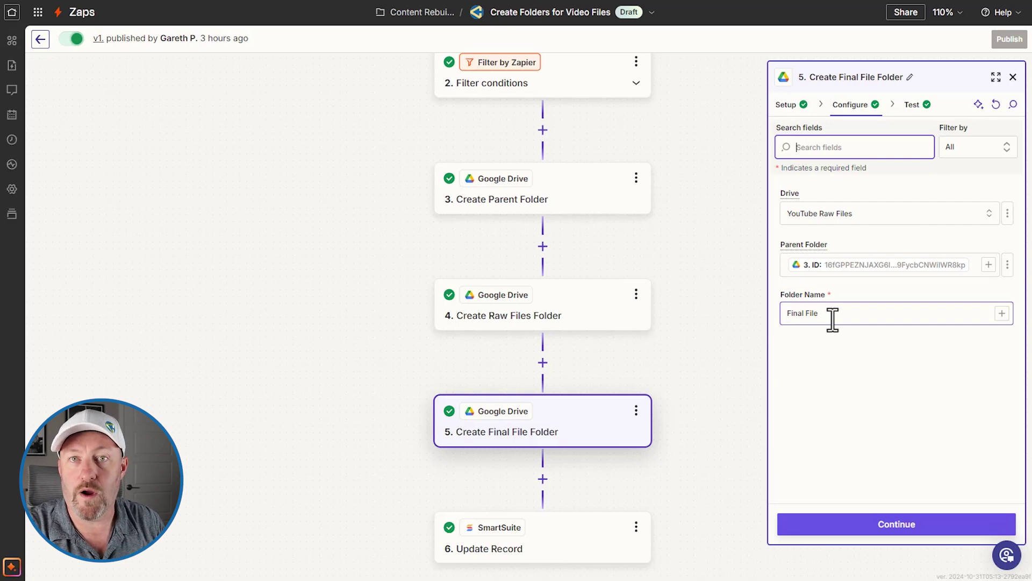
Review the Update Record step's Raw Files URL and Final File URL field mappings.
{"action": "left_click", "coordinate": [562, 536]}
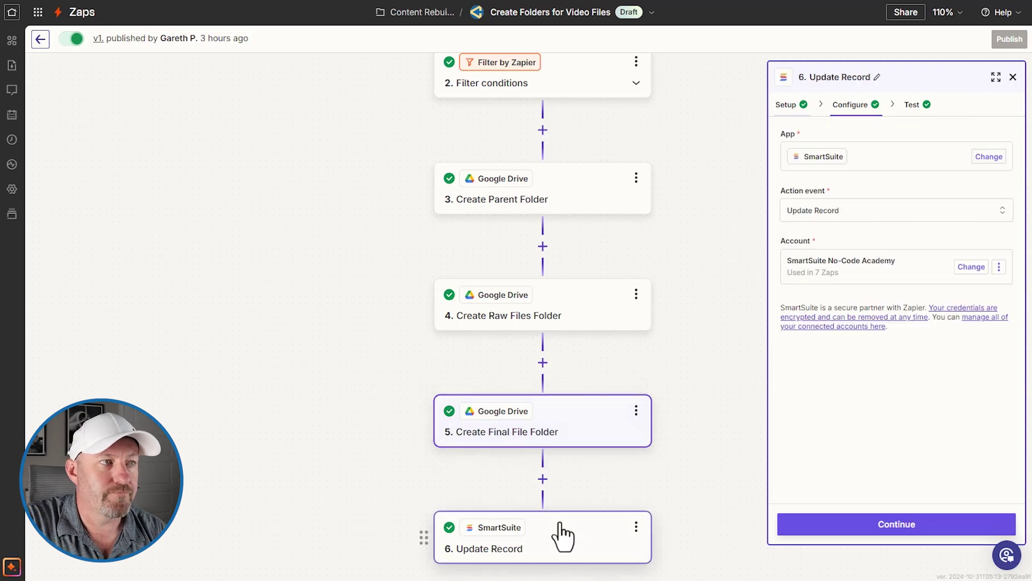
{"action": "left_click", "coordinate": [851, 109]}
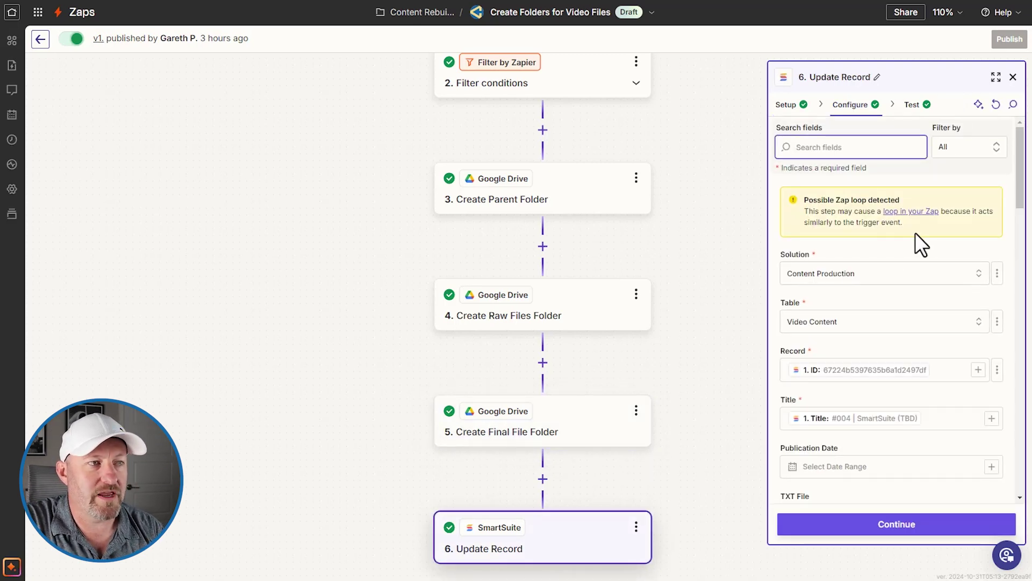
{"action": "scroll", "coordinate": [915, 233], "scroll_direction": "down", "scroll_amount": 3}
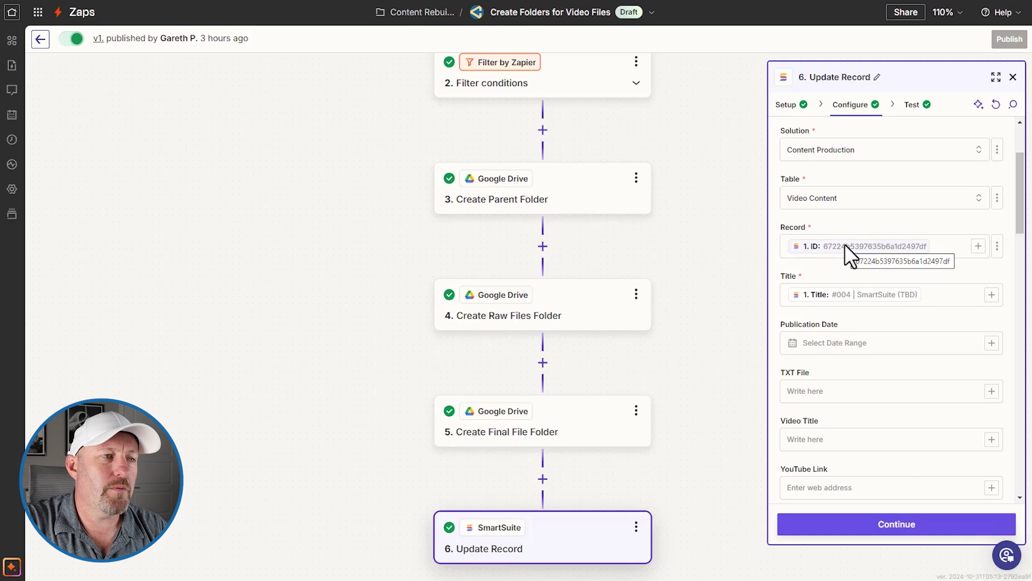
{"action": "scroll", "coordinate": [856, 260], "scroll_direction": "down", "scroll_amount": 10}
{"action": "scroll", "coordinate": [856, 261], "scroll_direction": "down", "scroll_amount": 4}
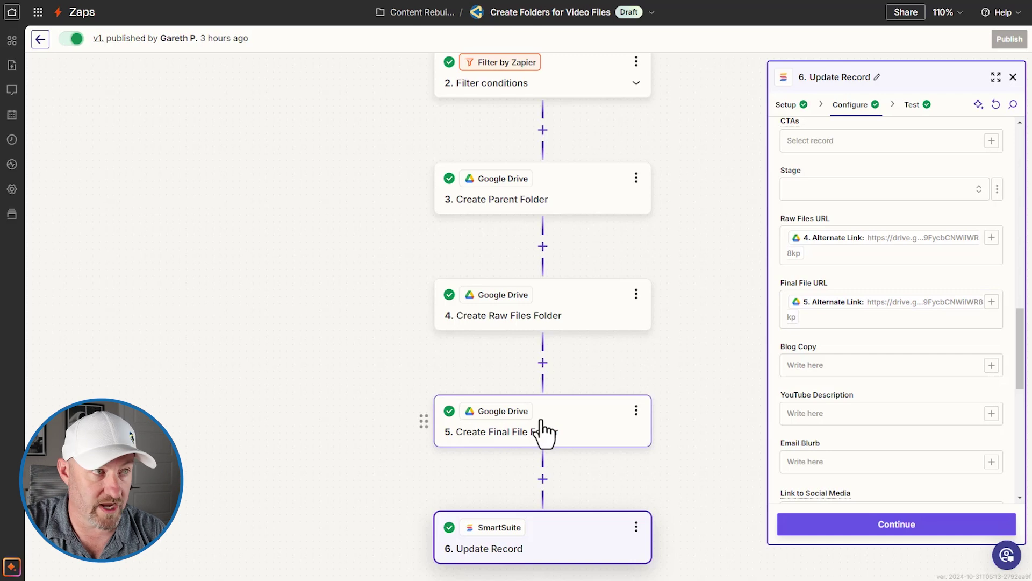
{"action": "scroll", "coordinate": [916, 387], "scroll_direction": "up", "scroll_amount": 10}
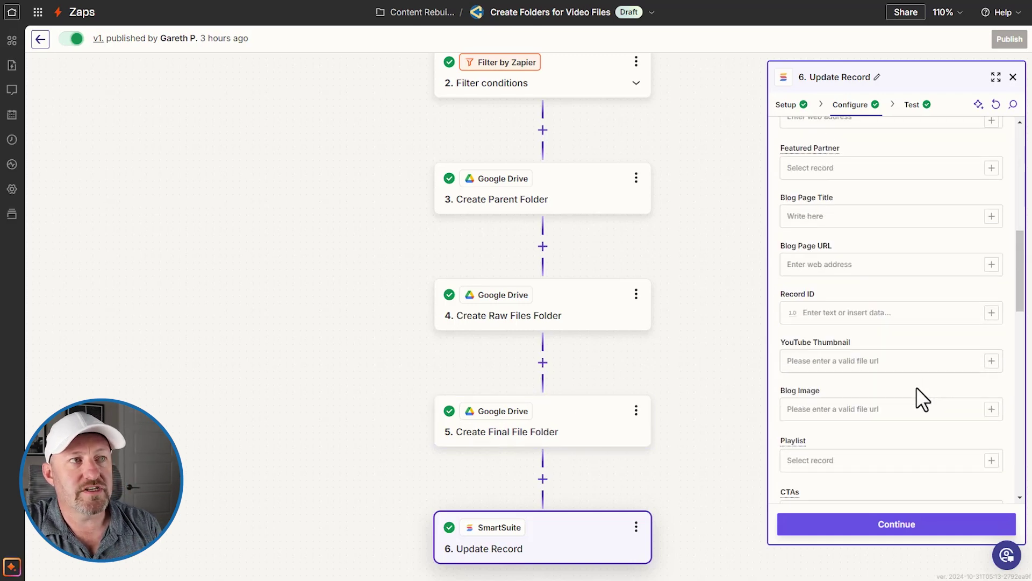
{"action": "scroll", "coordinate": [916, 388], "scroll_direction": "up", "scroll_amount": 3}
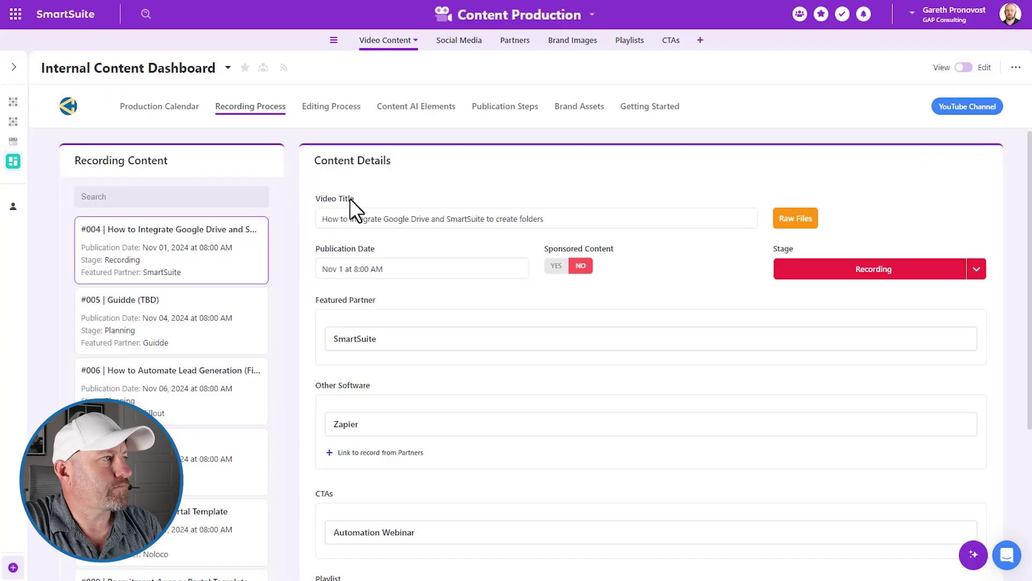
Switch SmartSuite to the All Content grid of video records.
{"action": "mouse_move", "coordinate": [12, 132]}
{"action": "left_click", "coordinate": [24, 119]}
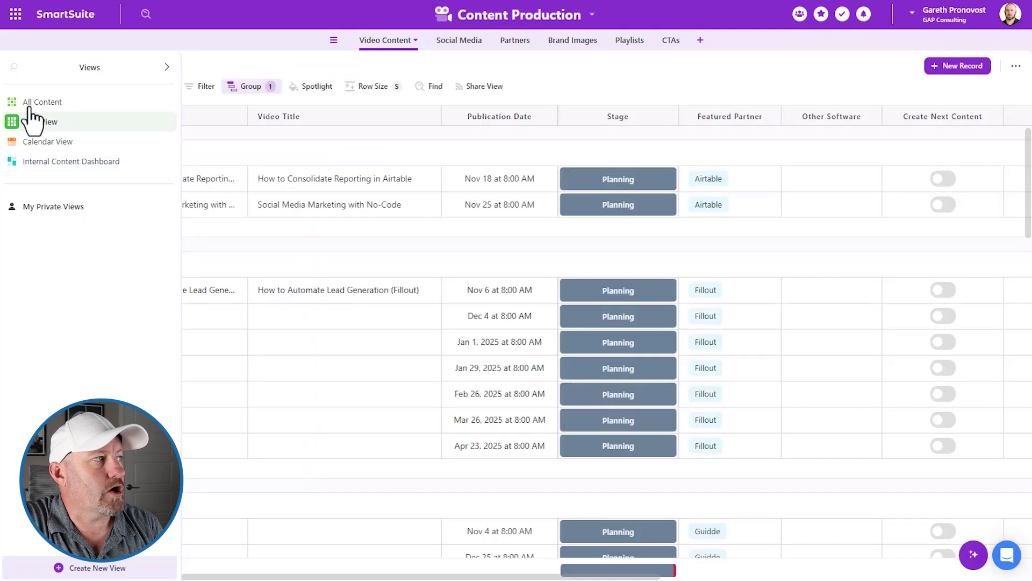
{"action": "left_click", "coordinate": [28, 104]}
{"action": "mouse_move", "coordinate": [28, 105]}
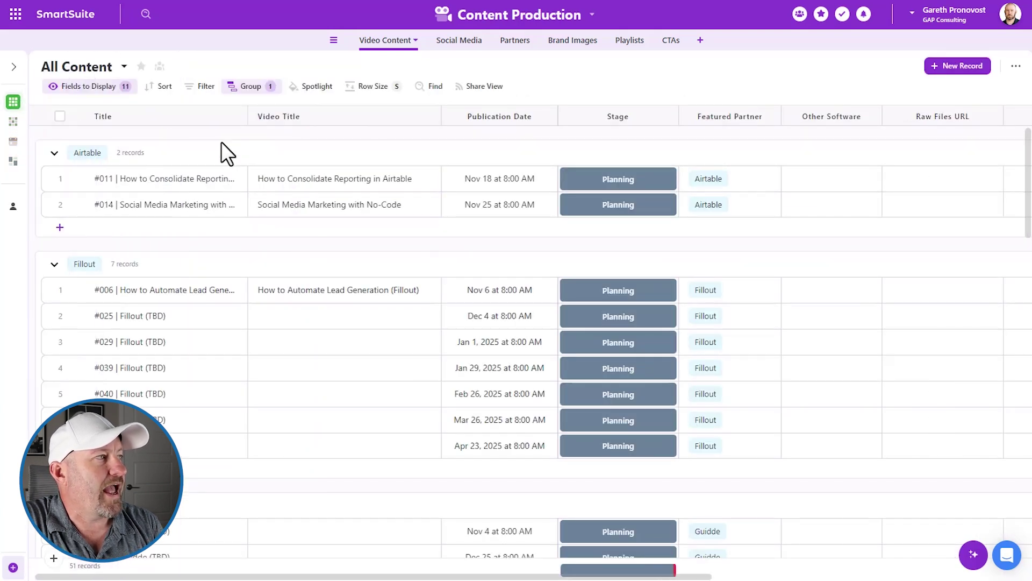
Keep the Title field Auto Generated rather than Manual Input, save it, and return to the dashboard.
{"action": "left_click", "coordinate": [148, 116]}
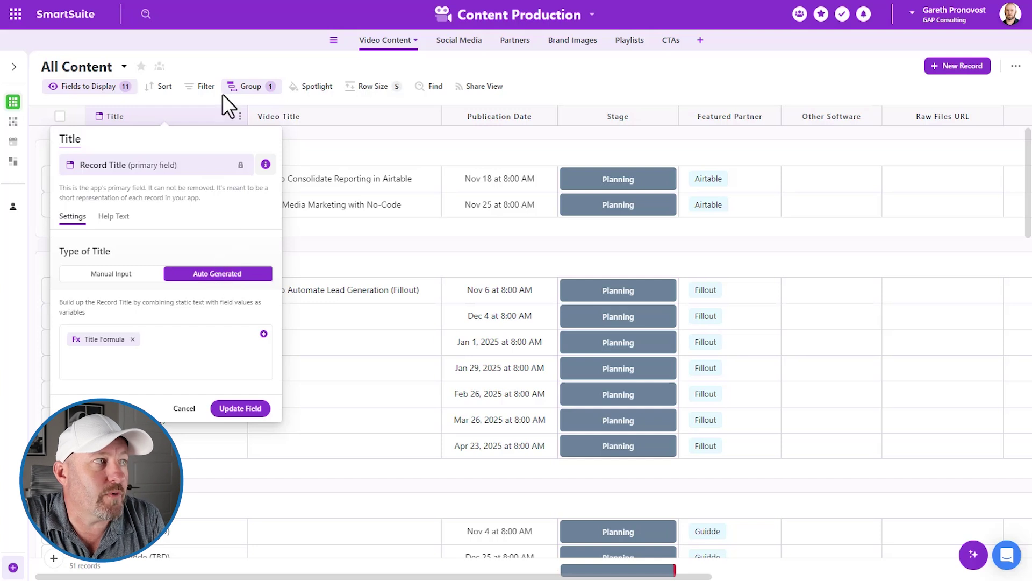
{"action": "left_click", "coordinate": [218, 60]}
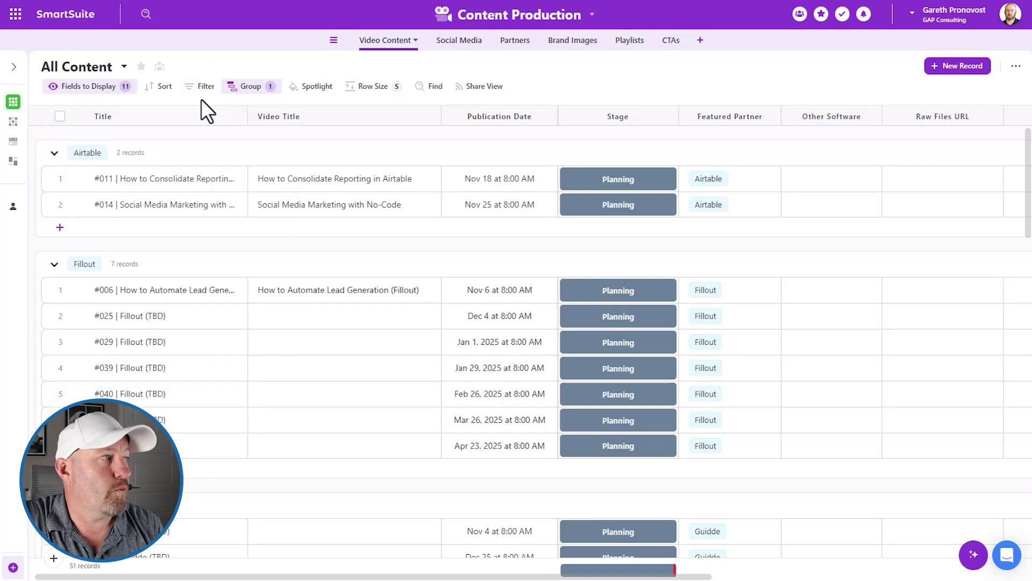
{"action": "left_click", "coordinate": [167, 114]}
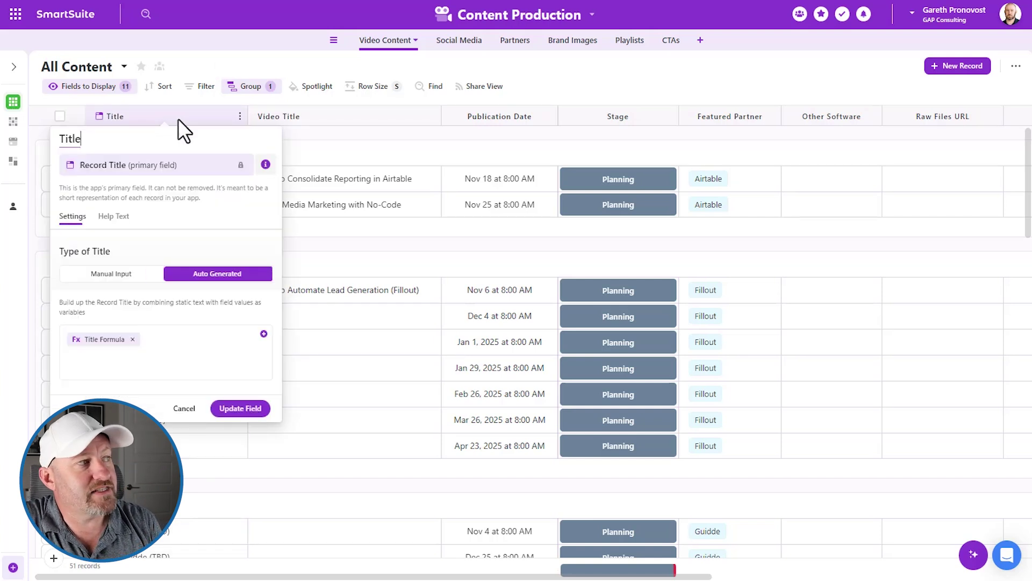
{"action": "left_click", "coordinate": [124, 277]}
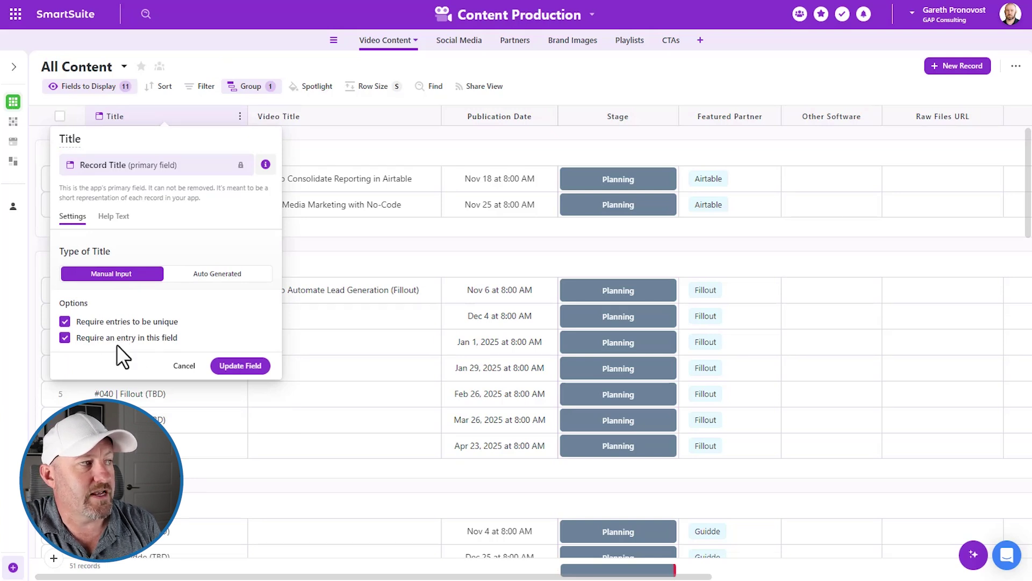
{"action": "left_click", "coordinate": [217, 276]}
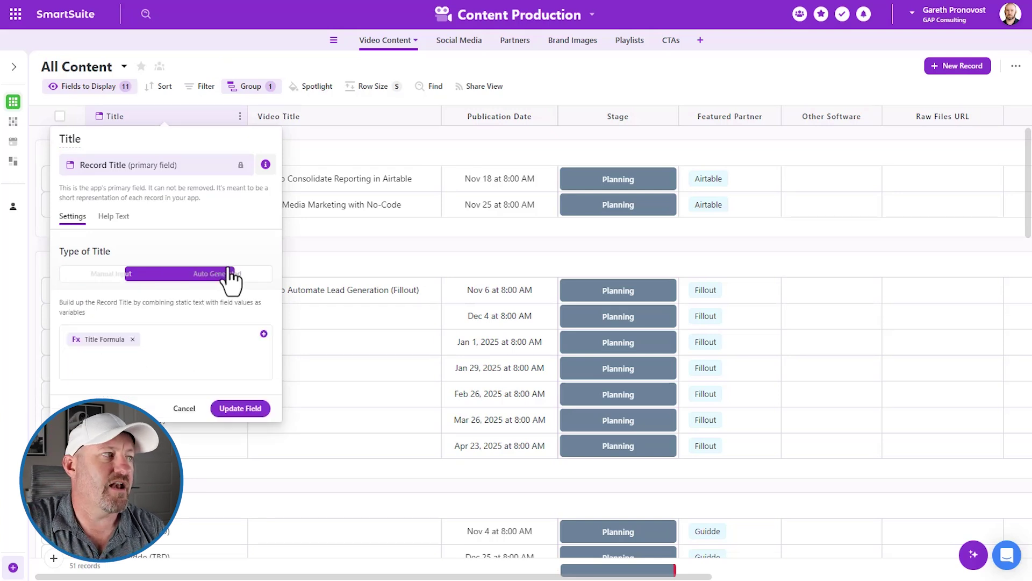
{"action": "left_click", "coordinate": [243, 409]}
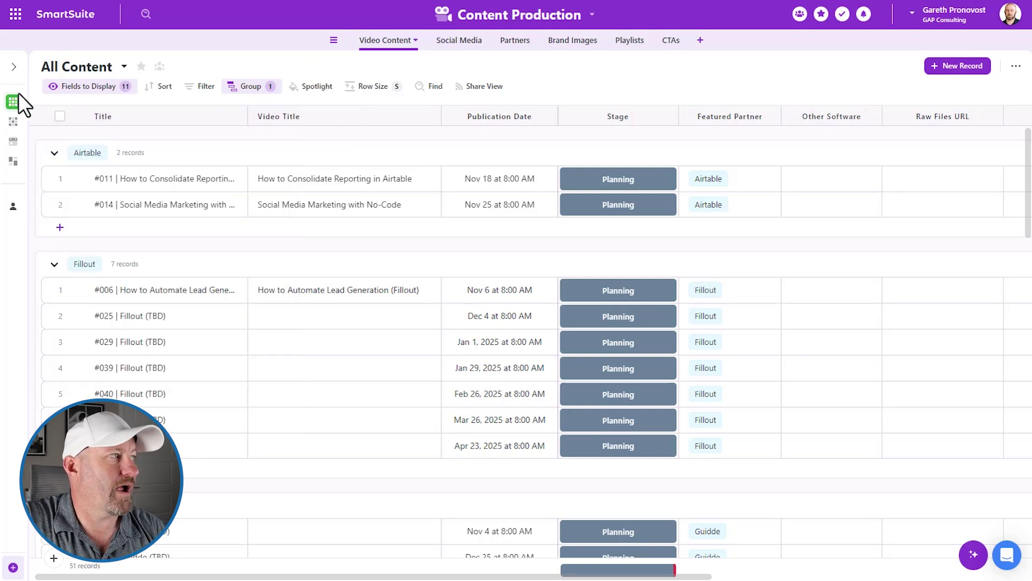
{"action": "left_click", "coordinate": [13, 161]}
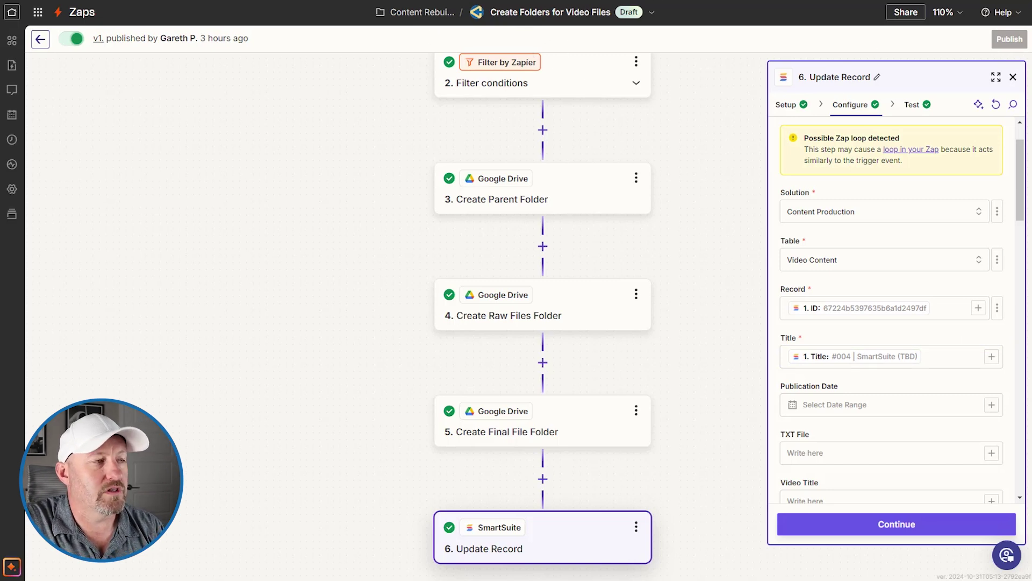
{"action": "key", "text": "ctrl+Tab"}
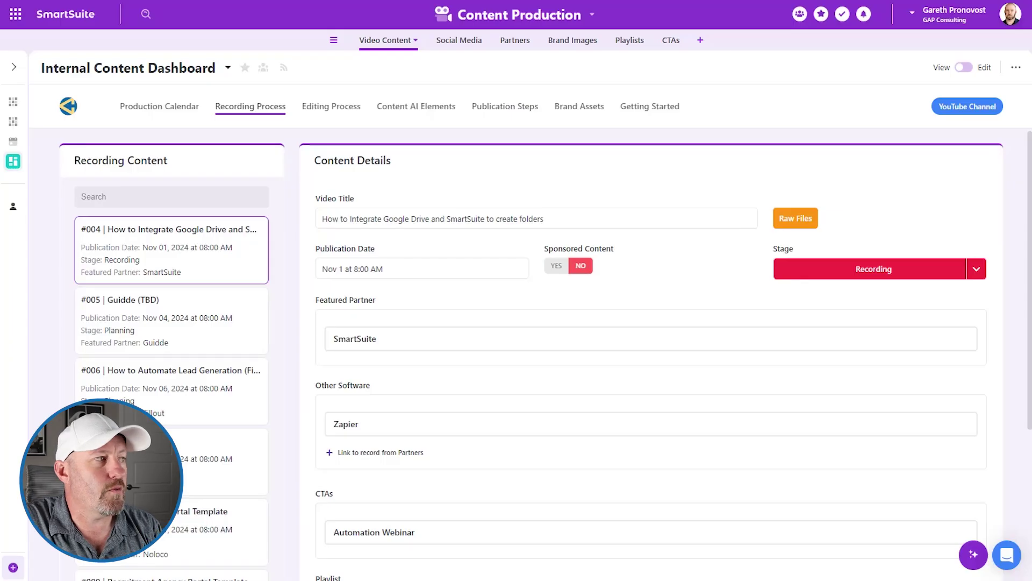
Give record #005 the Video Title 'Test Name' and set its Stage to Recording.
{"action": "left_click", "coordinate": [144, 328]}
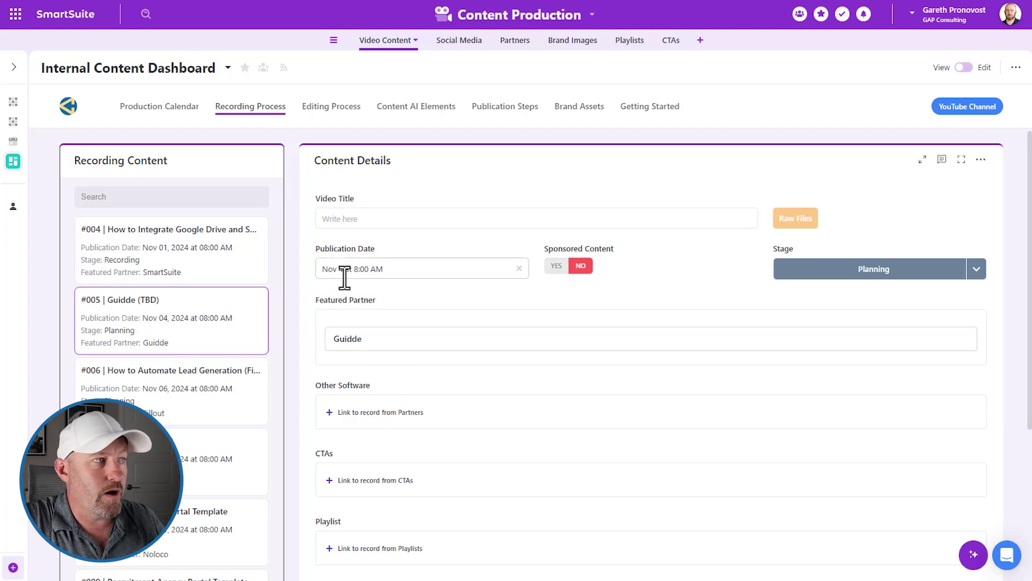
{"action": "left_click", "coordinate": [396, 227]}
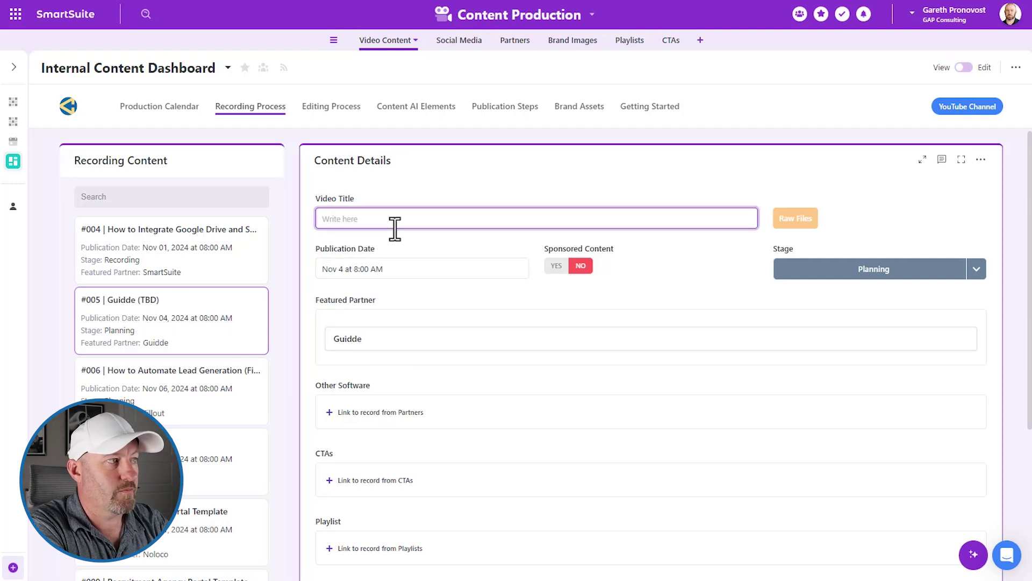
{"action": "type", "text": "Test Name"}
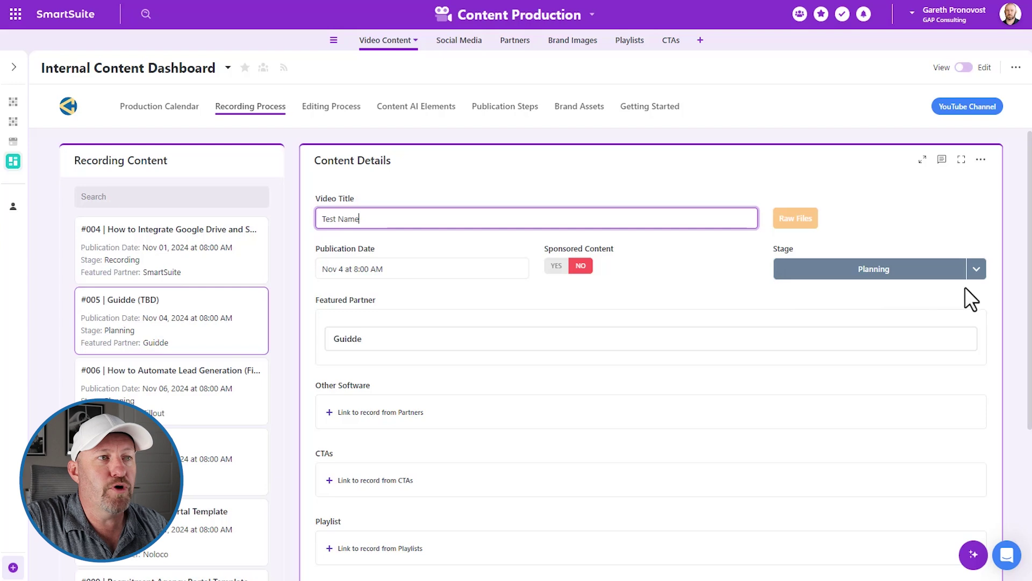
{"action": "left_click", "coordinate": [976, 274]}
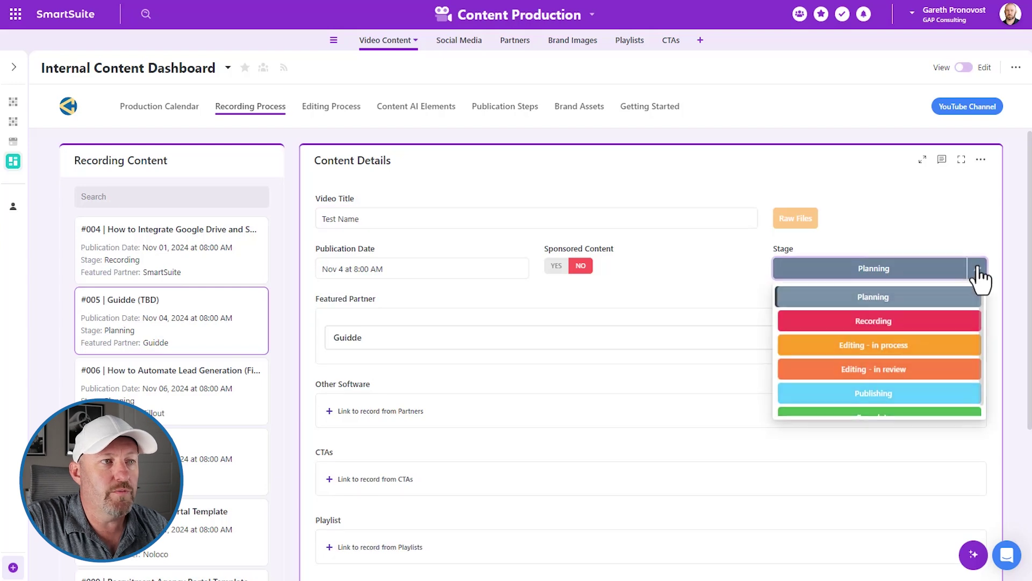
{"action": "left_click", "coordinate": [923, 323]}
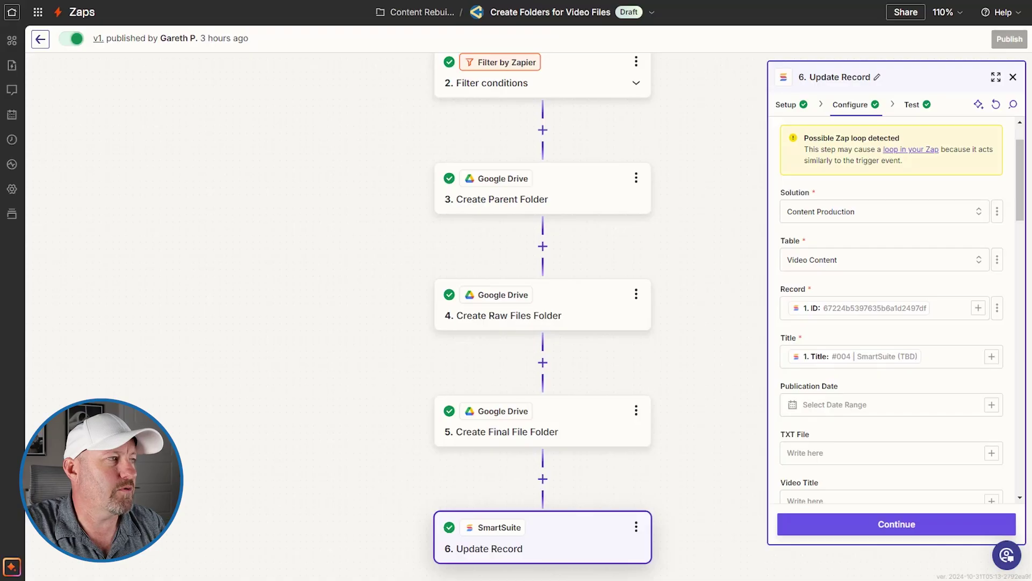
Refresh the Zap runs log and open the newest Success (4 tasks) run.
{"action": "left_click", "coordinate": [11, 141]}
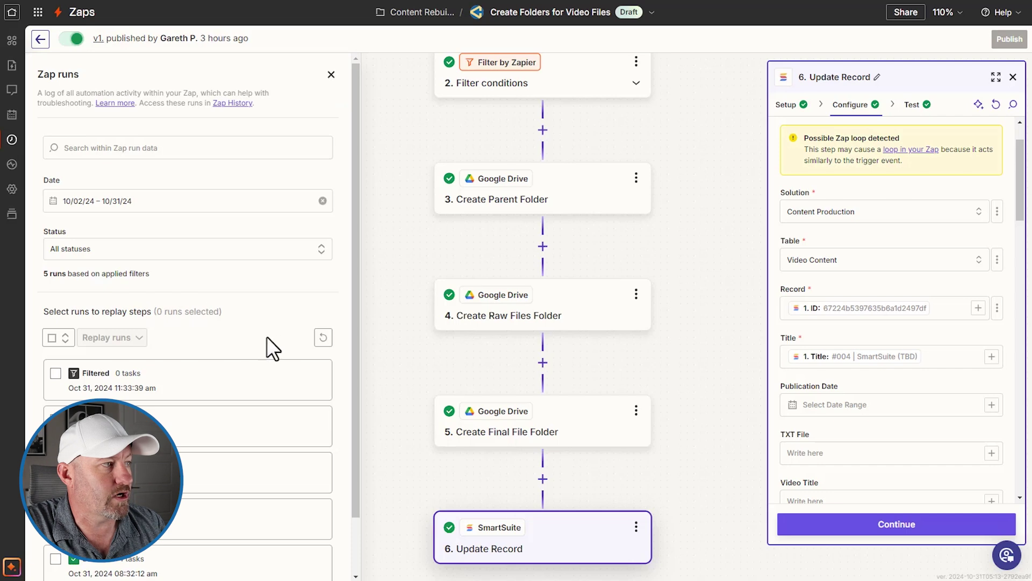
{"action": "left_click", "coordinate": [326, 340]}
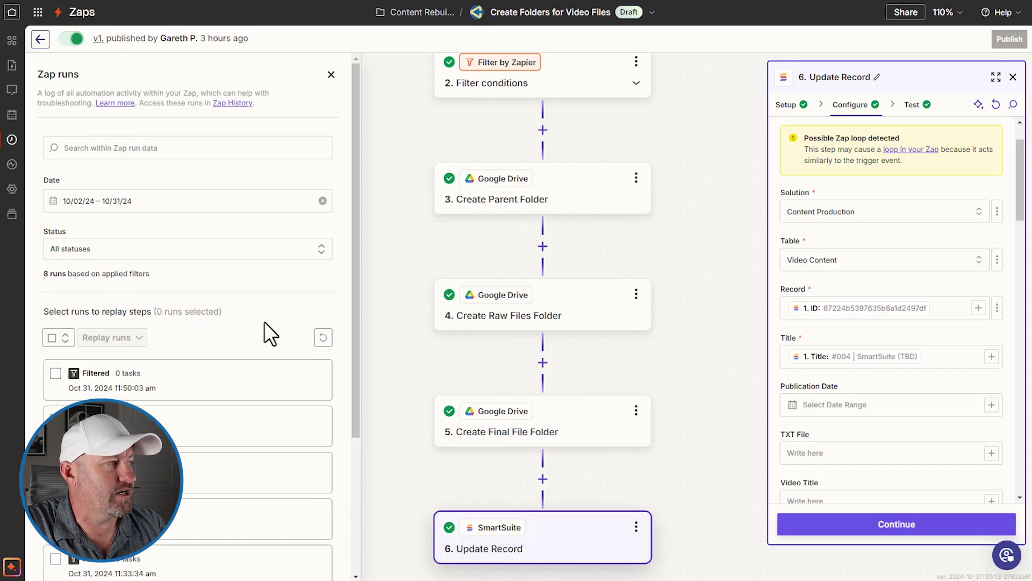
{"action": "scroll", "coordinate": [260, 321], "scroll_direction": "down", "scroll_amount": 1}
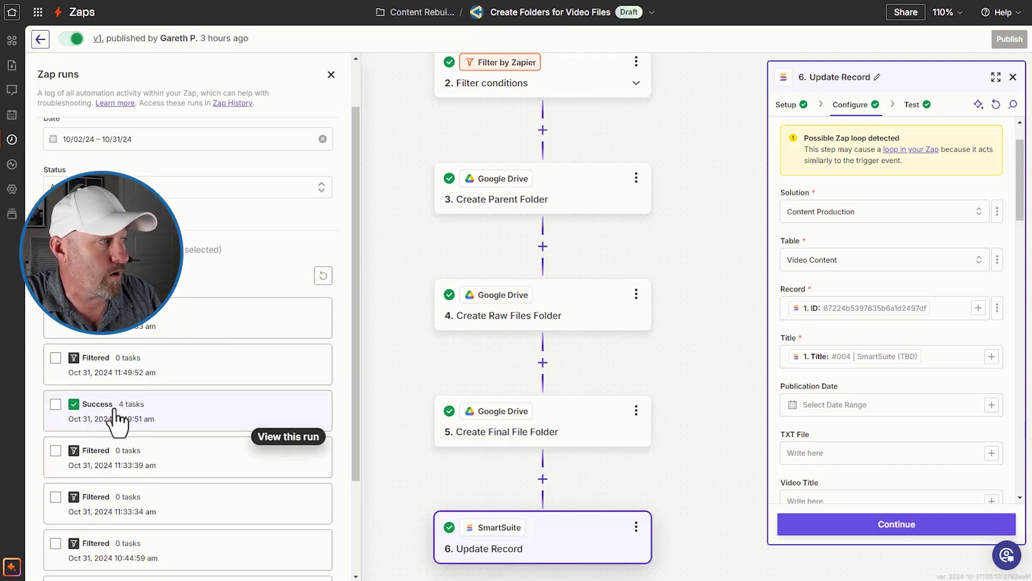
{"action": "left_click", "coordinate": [113, 412]}
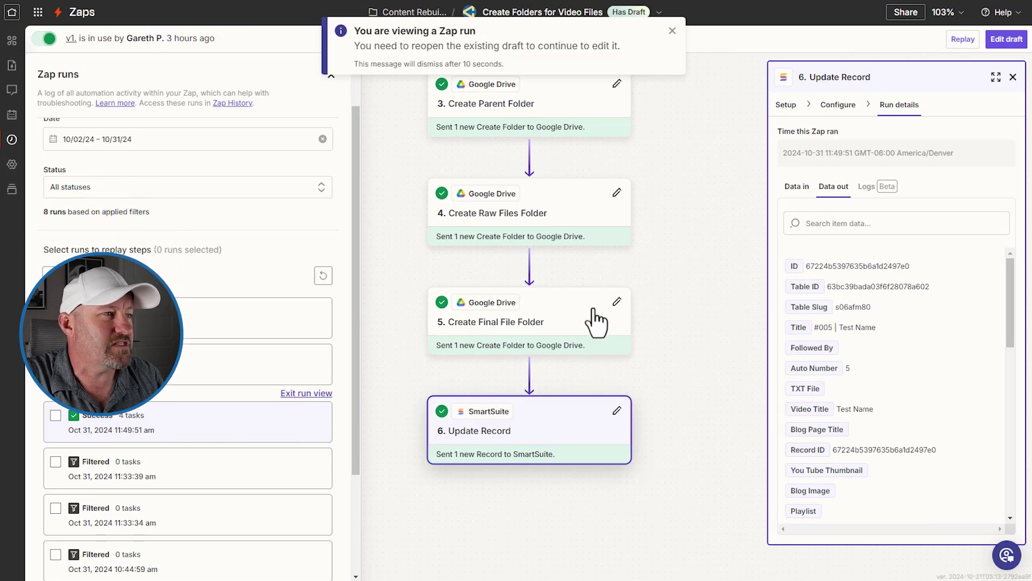
Confirm the run's Data out shows '#005 | Test Name', then follow the Raw Files folder link.
{"action": "left_click_drag", "start_coordinate": [709, 256], "coordinate": [724, 486]}
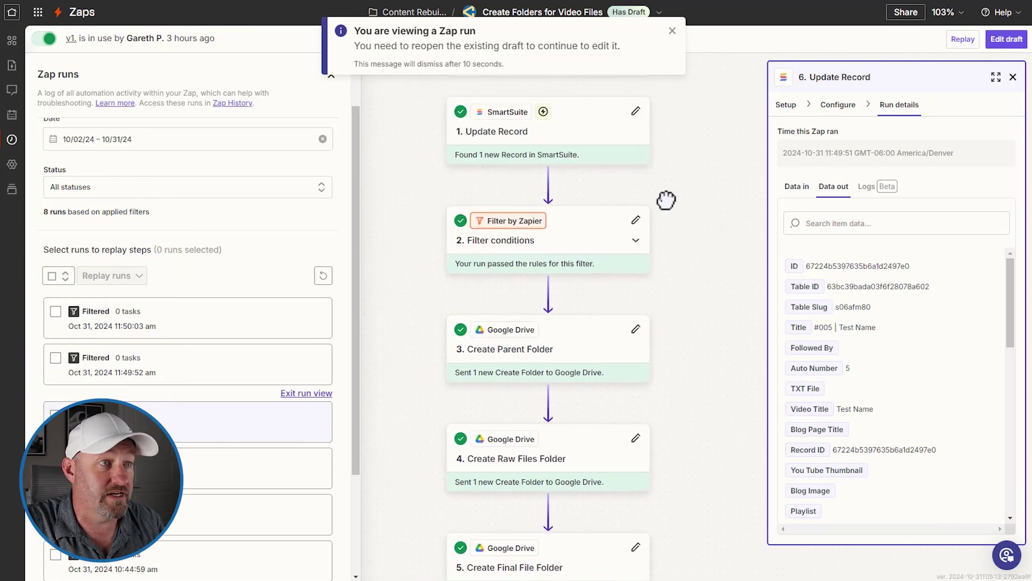
{"action": "left_click_drag", "start_coordinate": [846, 329], "coordinate": [876, 330]}
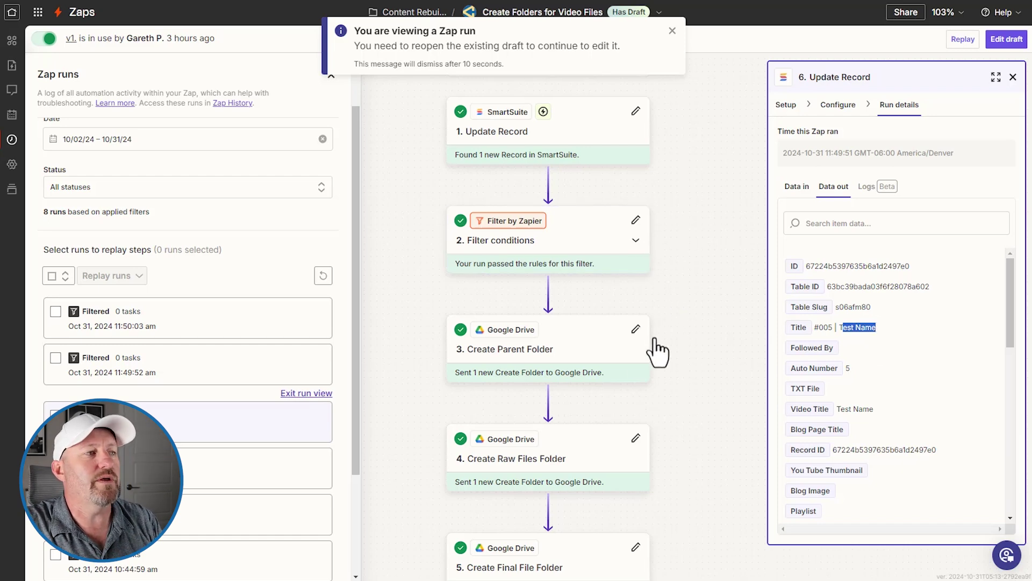
{"action": "scroll", "coordinate": [702, 249], "scroll_direction": "down", "scroll_amount": 6}
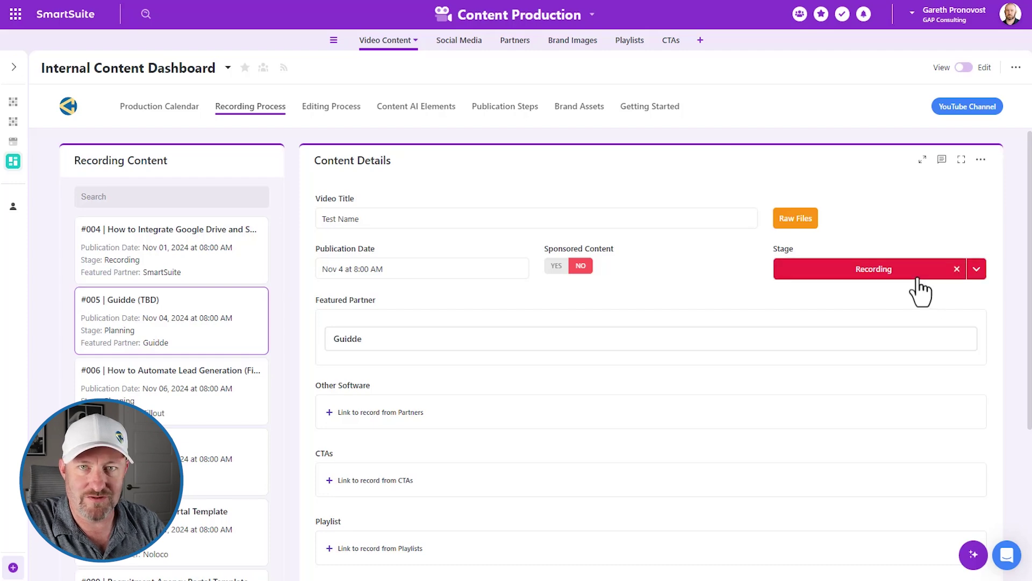
{"action": "left_click", "coordinate": [799, 221]}
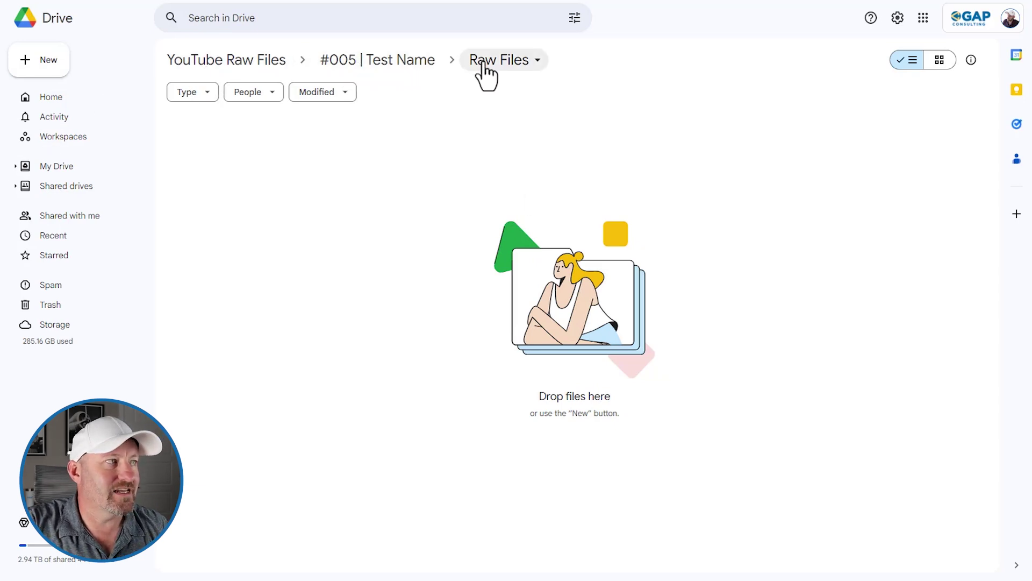
Go up to the '#005 | Test Name' folder to see its Final File and Raw Files subfolders.
{"action": "left_click", "coordinate": [422, 83]}
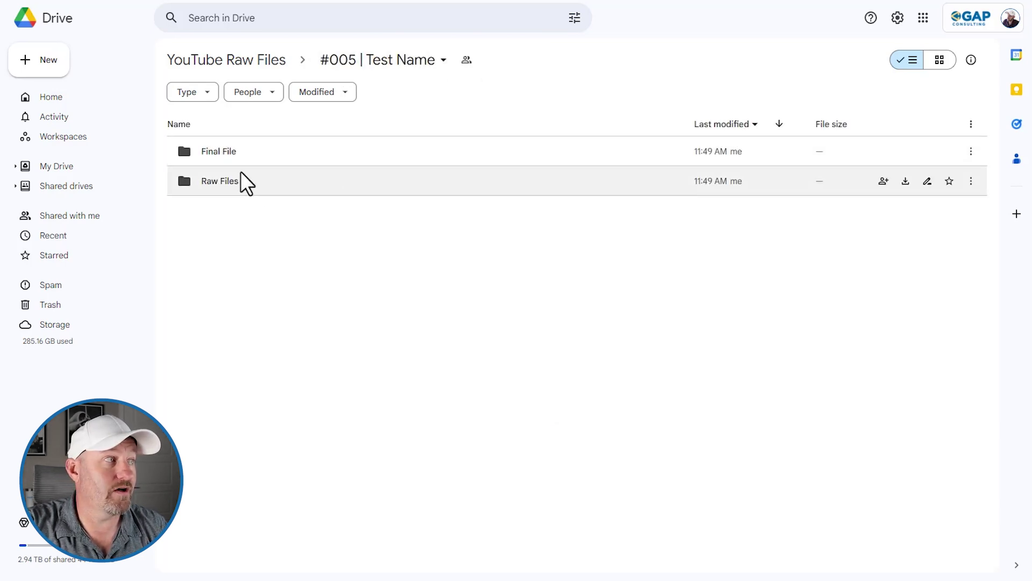